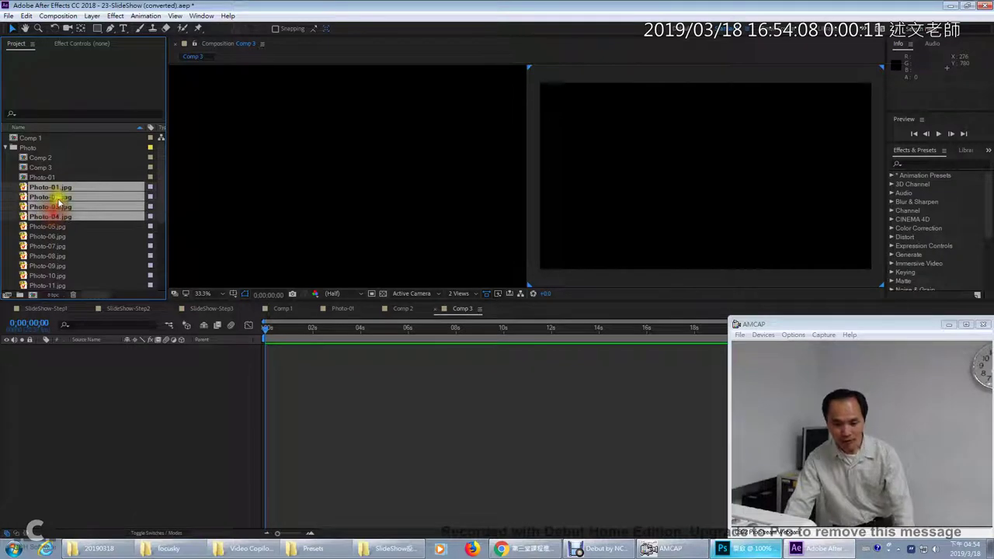
# - Add Photo-01.jpg to Comp 3 as a 3D layer and move it about 476 px to the right in the Top view
pyautogui.click(69, 178)
pyautogui.moveTo(60, 188); pyautogui.dragTo(364, 190)
pyautogui.click(181, 349)
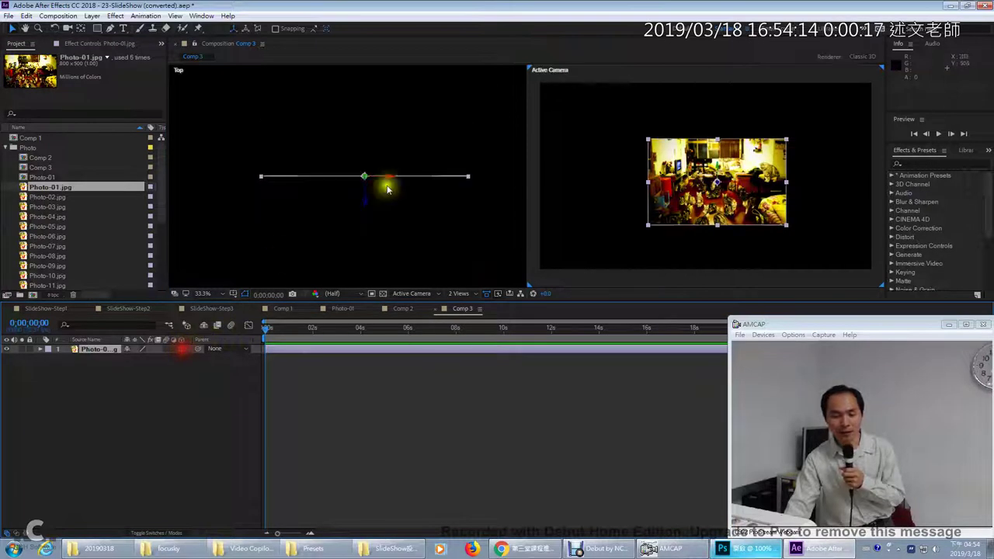
pyautogui.scroll(-2, 403, 249)
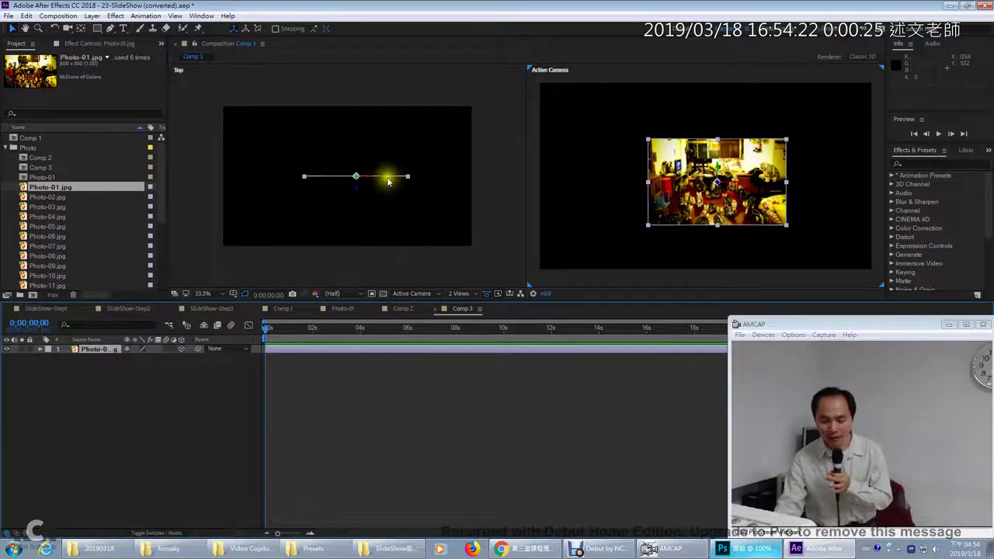
pyautogui.moveTo(388, 180); pyautogui.dragTo(448, 179)
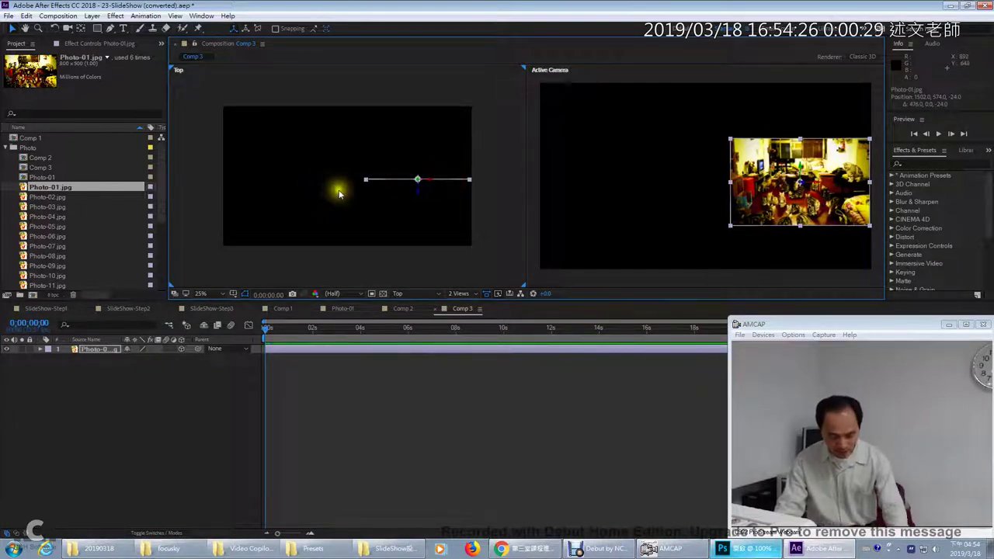
pyautogui.click(310, 183)
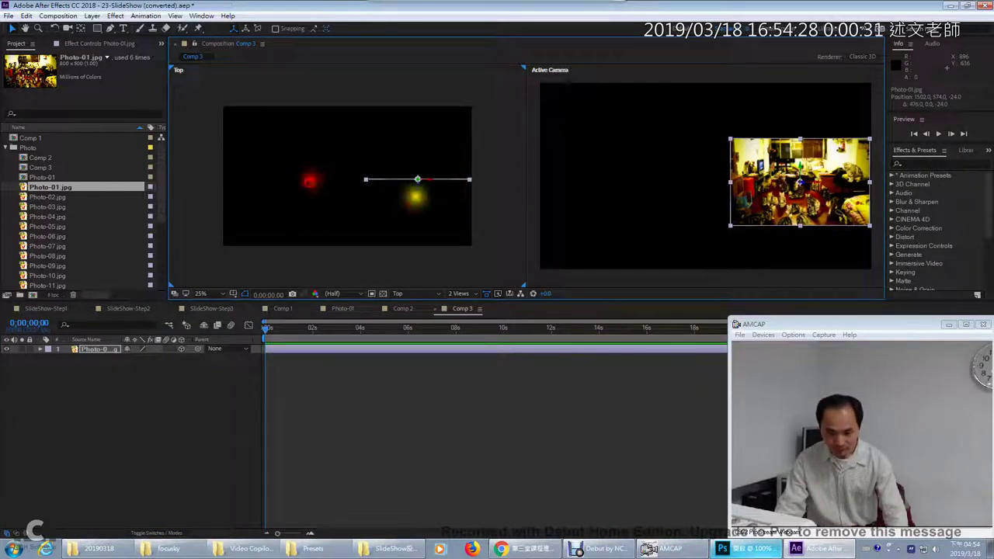
pyautogui.moveTo(415, 192)
pyautogui.mouseDown()
pyautogui.moveTo(327, 271)
pyautogui.moveTo(236, 262)
pyautogui.moveTo(216, 198)
pyautogui.moveTo(246, 140)
pyautogui.moveTo(302, 109)
pyautogui.moveTo(380, 137)
pyautogui.moveTo(345, 144)
pyautogui.mouseUp()
pyautogui.moveTo(193, 73)
pyautogui.mouseDown()
pyautogui.moveTo(154, 68)
pyautogui.moveTo(186, 80)
pyautogui.mouseUp()
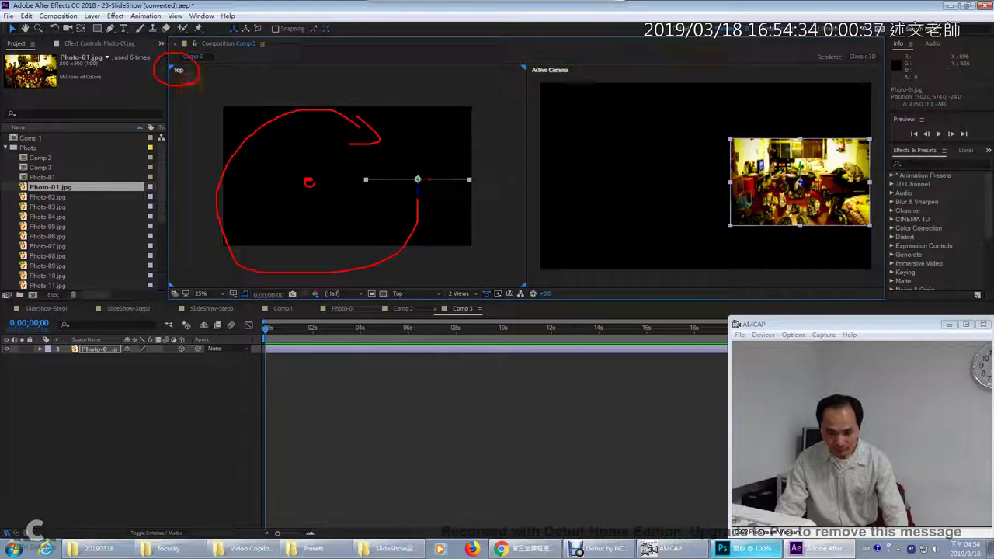
pyautogui.click(338, 187)
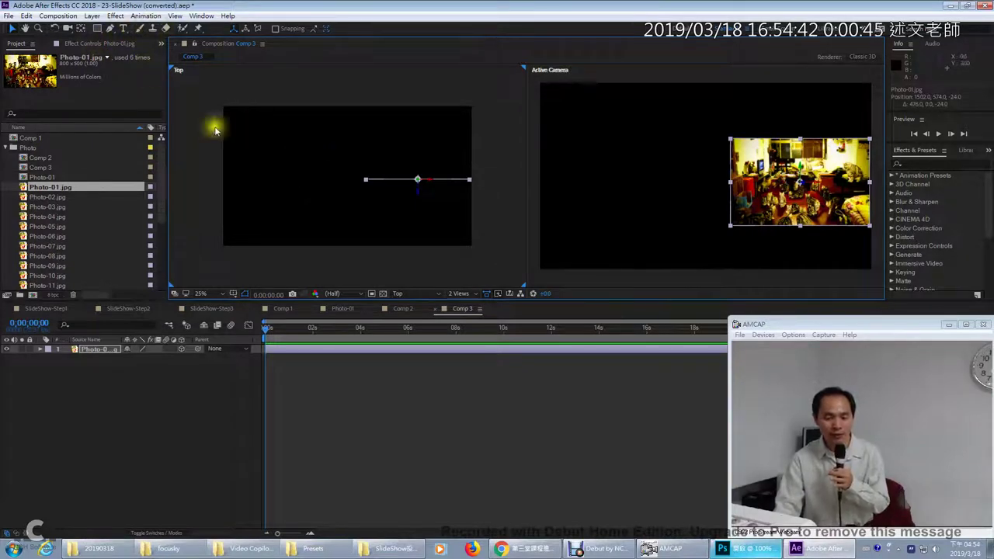
# - Offset the photo layer's anchor point about 1116 px to the left, and shift the whole layer about 520 px right to centre that anchor
pyautogui.click(77, 31)
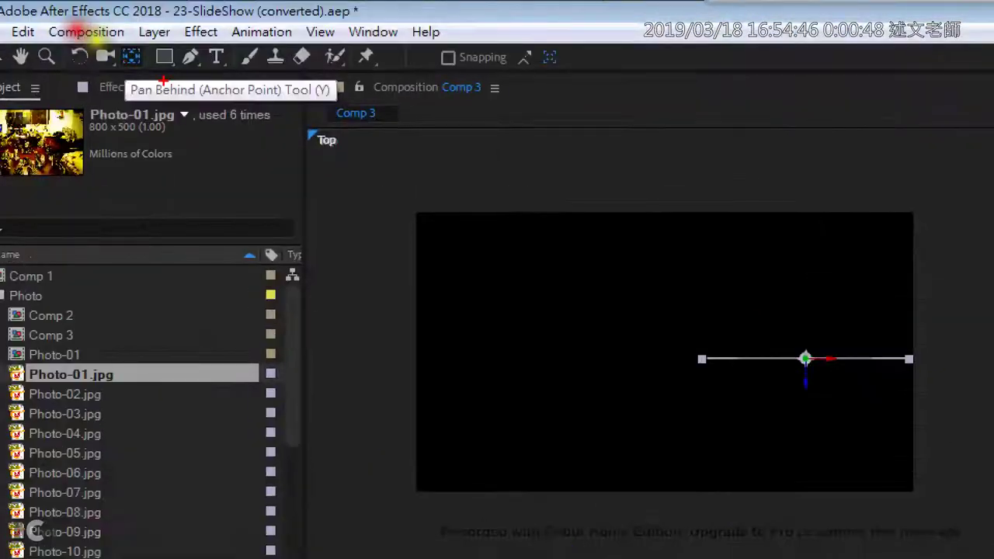
pyautogui.moveTo(93, 15)
pyautogui.mouseDown()
pyautogui.moveTo(83, 34)
pyautogui.moveTo(95, 44)
pyautogui.mouseUp()
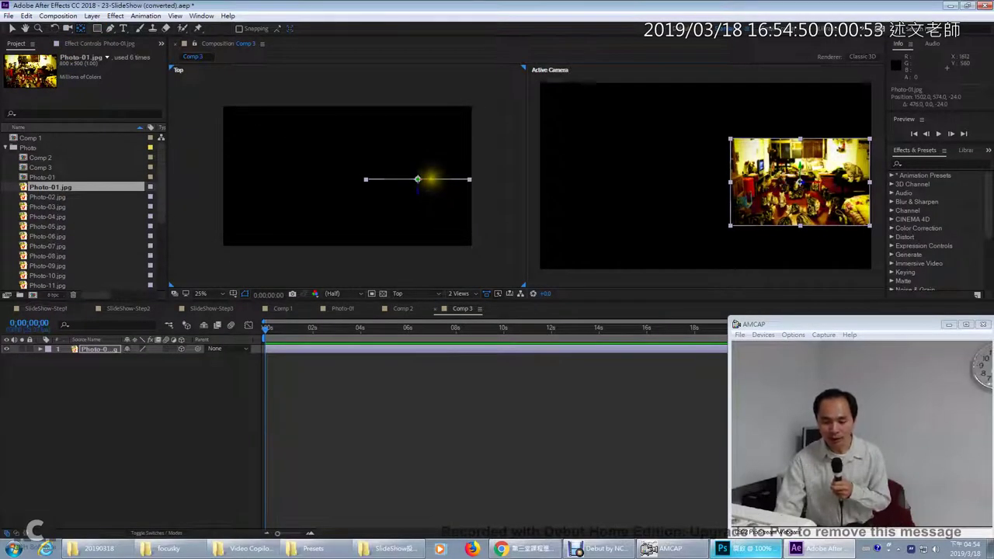
pyautogui.moveTo(429, 178); pyautogui.dragTo(286, 178)
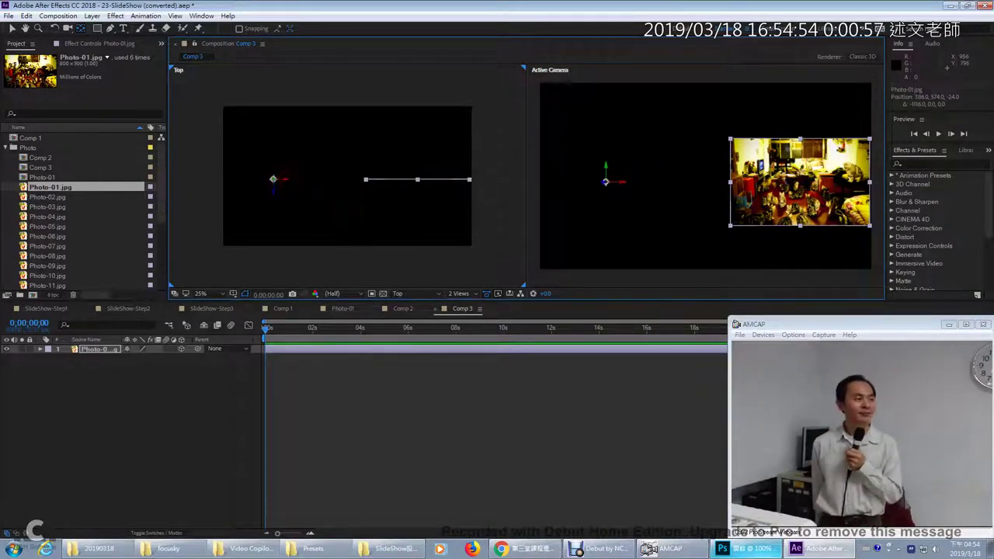
pyautogui.click(16, 29)
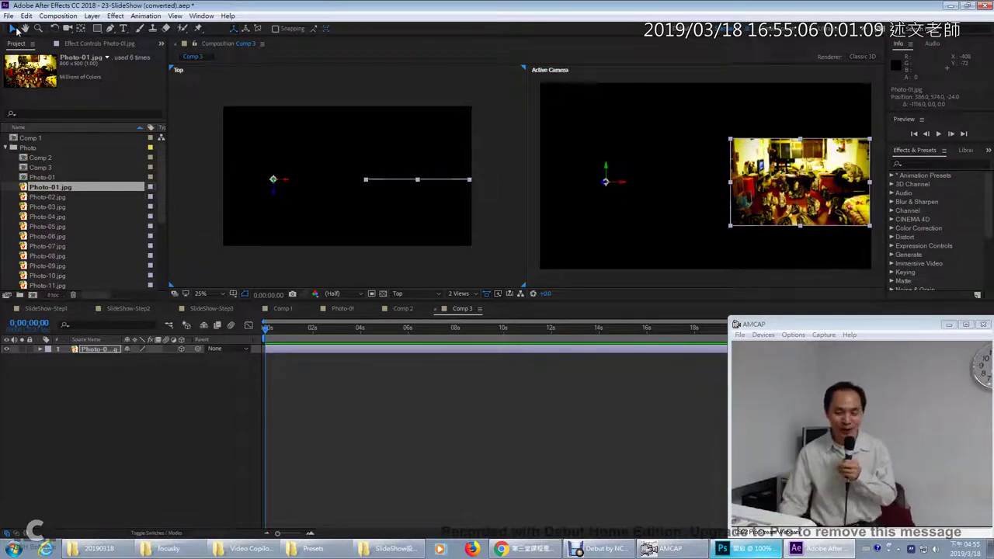
pyautogui.moveTo(278, 179); pyautogui.dragTo(359, 191)
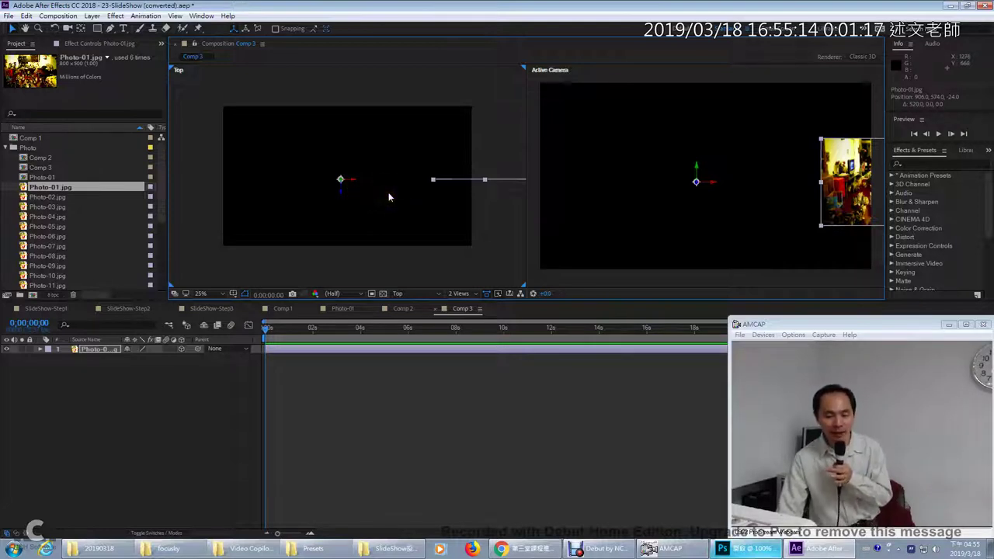
# - Duplicate the Photo-01.jpg layer and expand the top copy's Transform properties
pyautogui.click(27, 17)
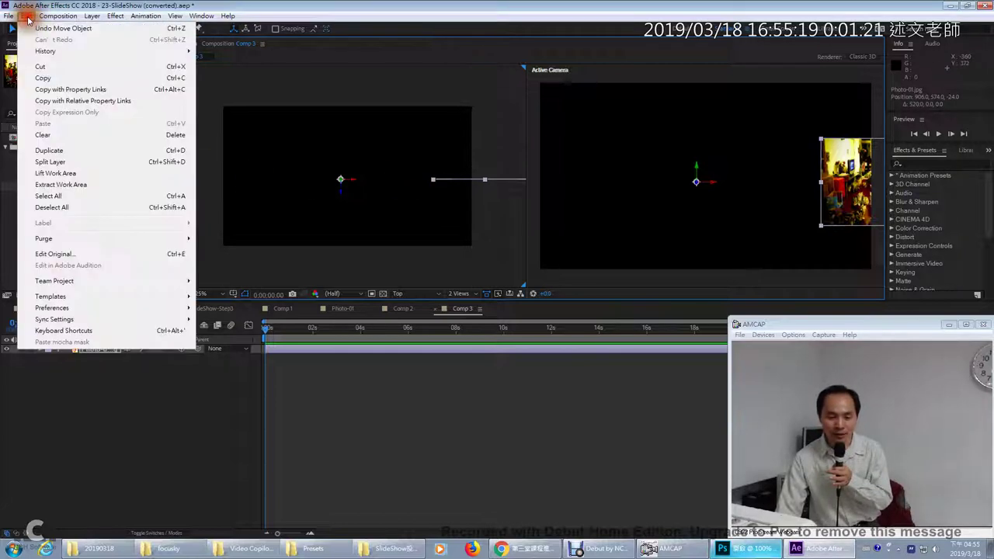
pyautogui.click(60, 154)
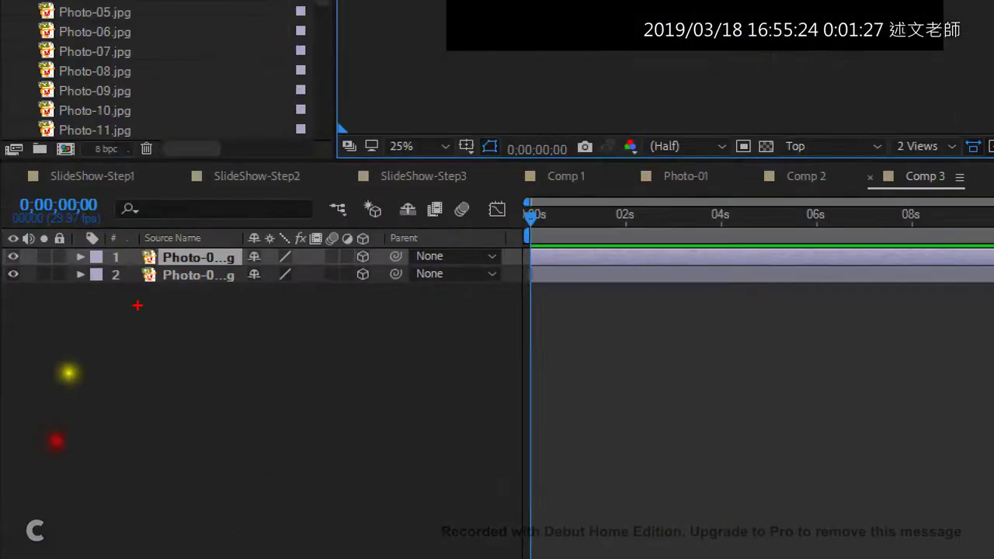
pyautogui.moveTo(122, 235)
pyautogui.mouseDown()
pyautogui.moveTo(186, 293)
pyautogui.moveTo(261, 315)
pyautogui.mouseUp()
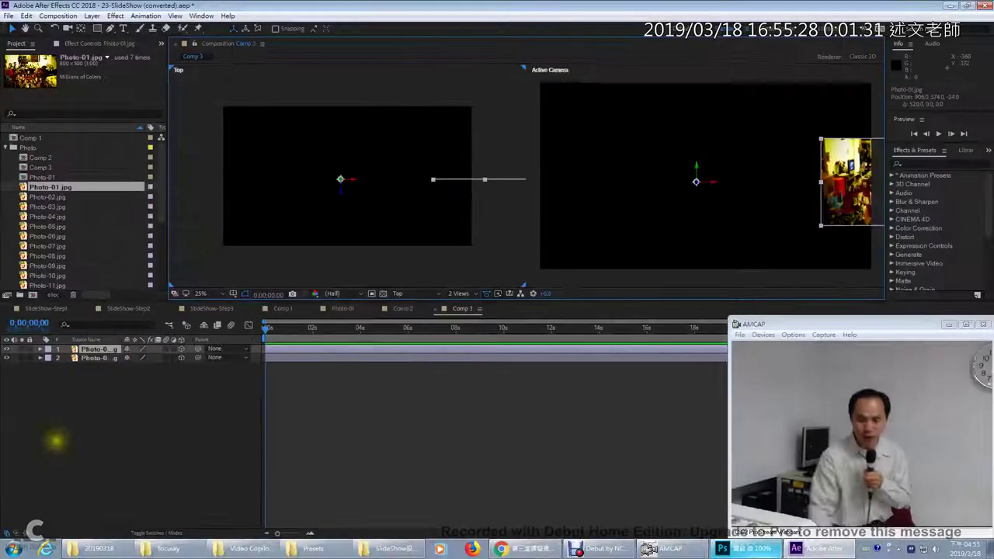
pyautogui.click(41, 349)
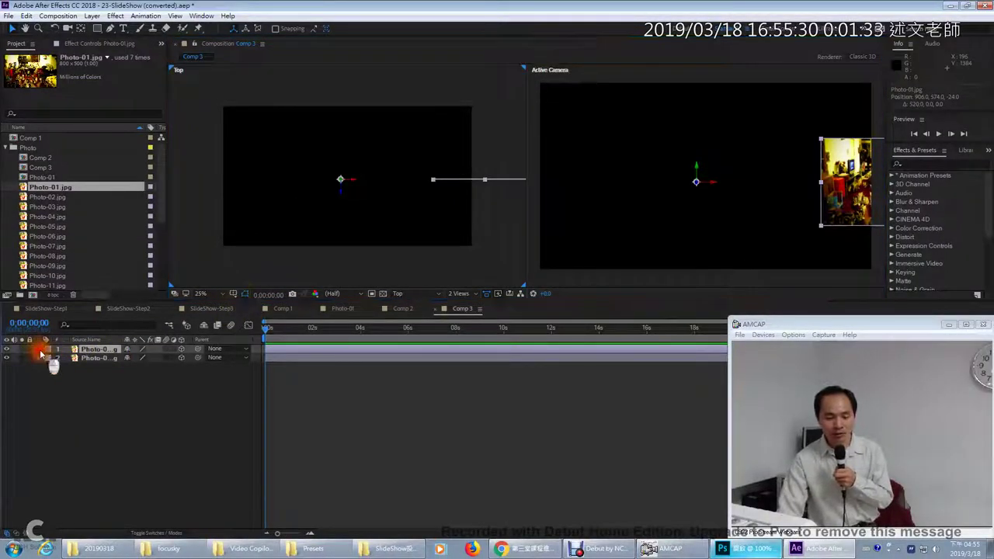
pyautogui.click(49, 358)
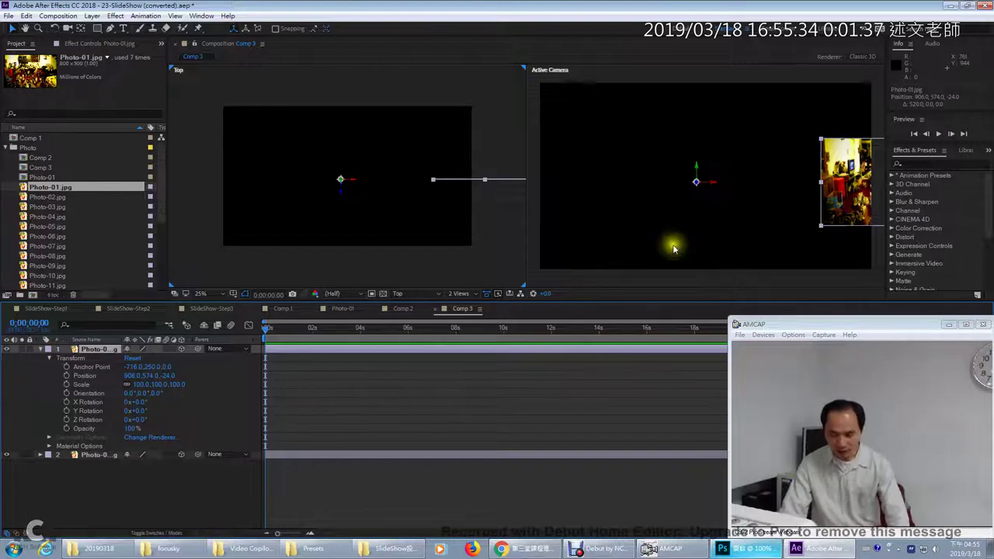
pyautogui.click(697, 177)
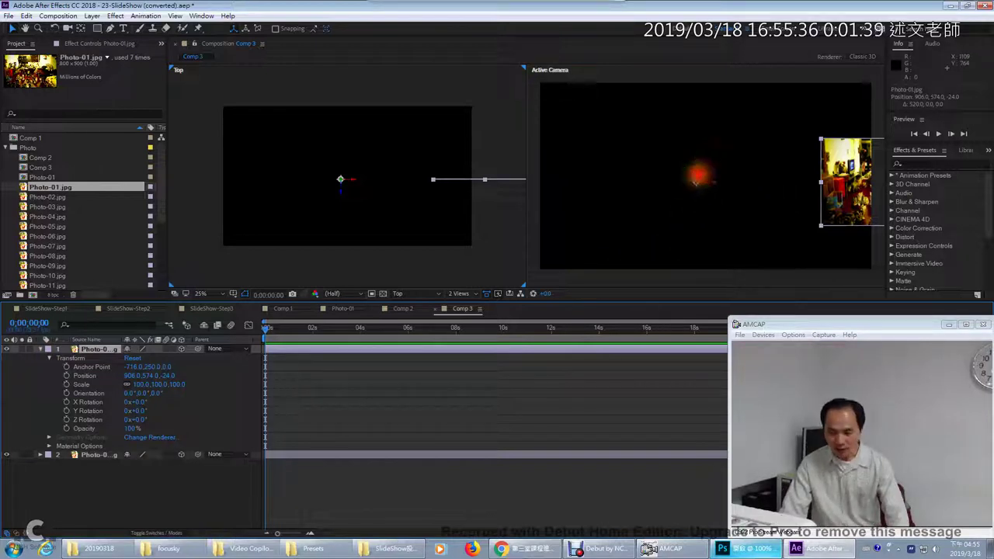
pyautogui.moveTo(698, 177)
pyautogui.mouseDown()
pyautogui.moveTo(703, 148)
pyautogui.moveTo(698, 173)
pyautogui.mouseUp()
pyautogui.moveTo(688, 120); pyautogui.dragTo(710, 123)
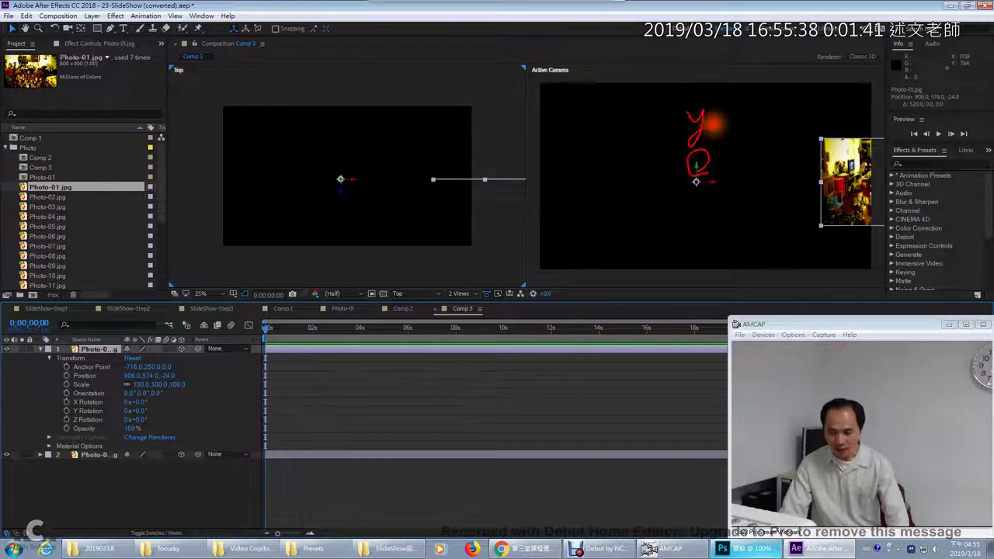
pyautogui.moveTo(191, 80); pyautogui.dragTo(289, 144)
pyautogui.moveTo(782, 167)
pyautogui.mouseDown()
pyautogui.moveTo(644, 199)
pyautogui.moveTo(661, 146)
pyautogui.moveTo(717, 187)
pyautogui.moveTo(694, 166)
pyautogui.moveTo(704, 144)
pyautogui.mouseUp()
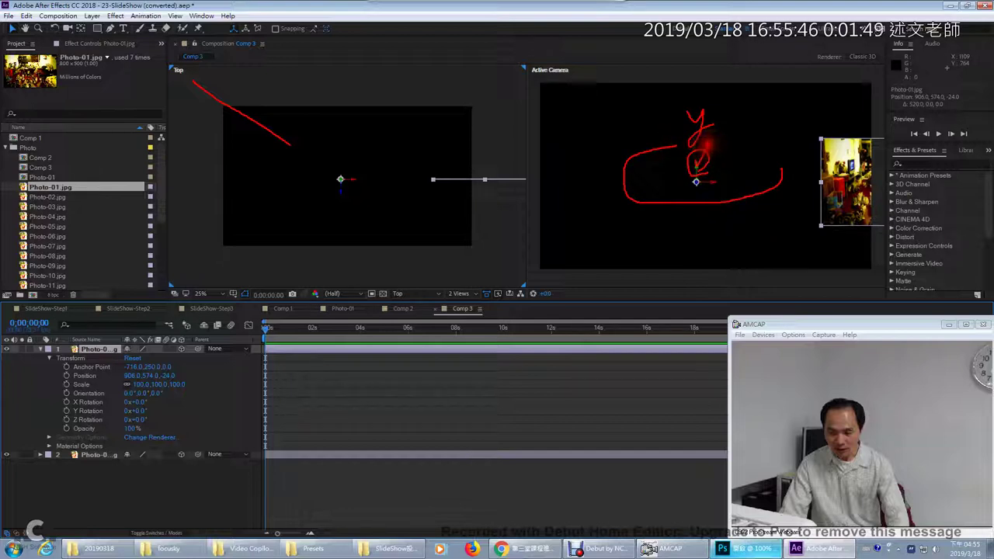
pyautogui.press('Escape')
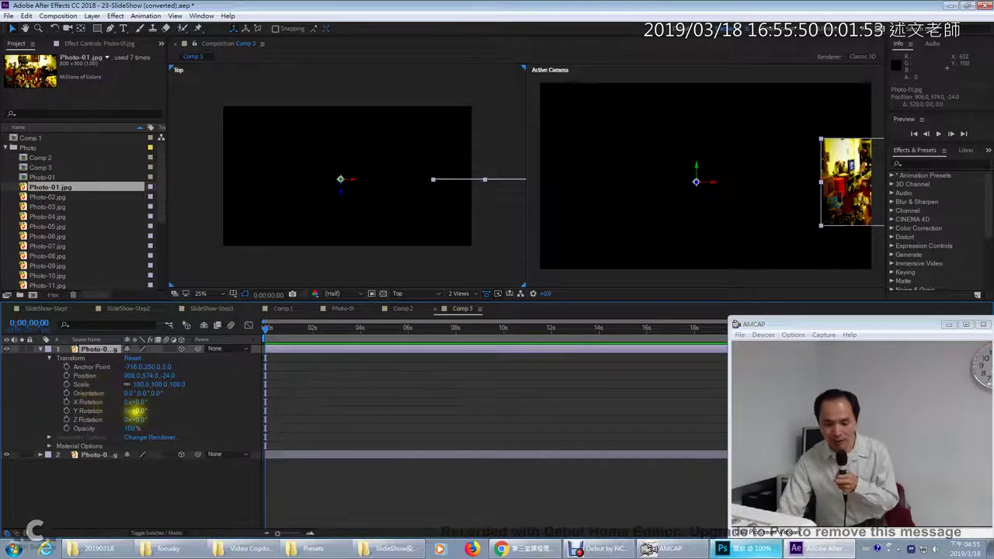
# - Set the Y Rotation of the duplicated photo layer to 30°
pyautogui.moveTo(133, 411); pyautogui.dragTo(147, 413)
pyautogui.rightClick(724, 216)
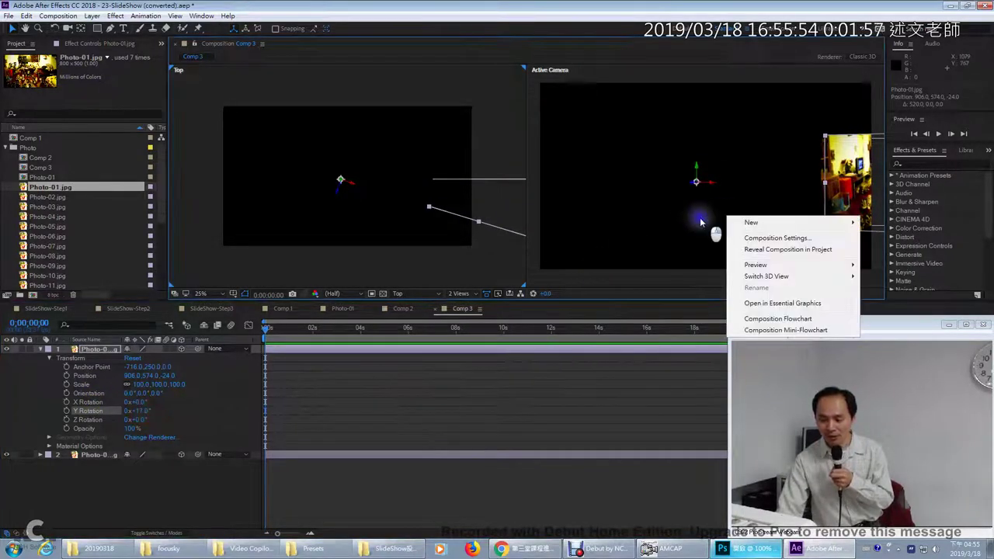
pyautogui.click(724, 76)
pyautogui.press('c')
pyautogui.moveTo(750, 177); pyautogui.dragTo(598, 233)
pyautogui.press('v')
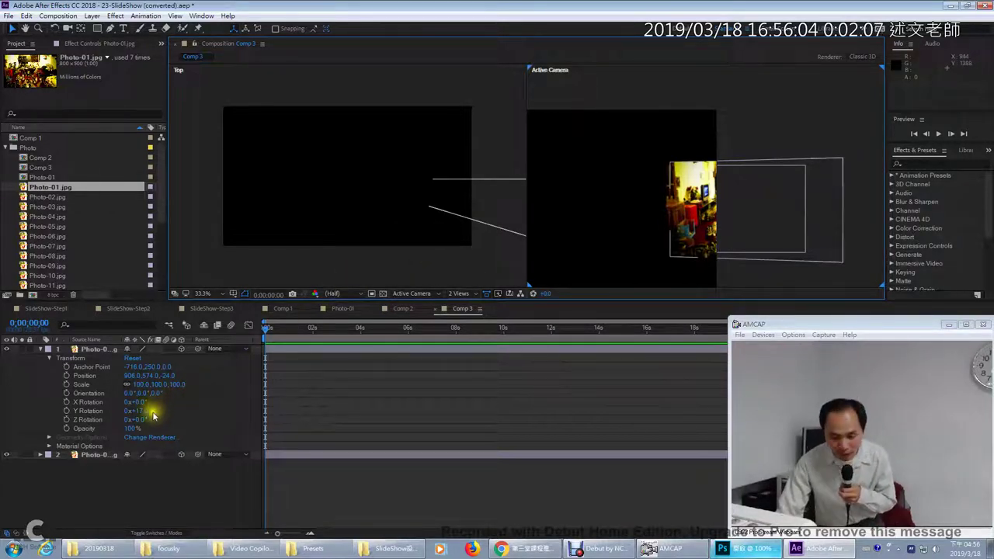
pyautogui.click(140, 411)
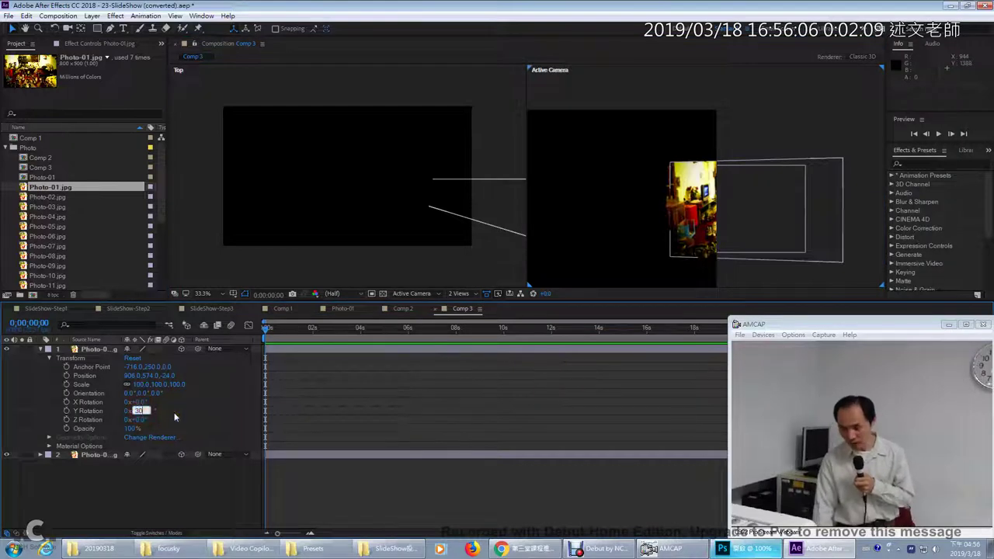
pyautogui.press('Return')
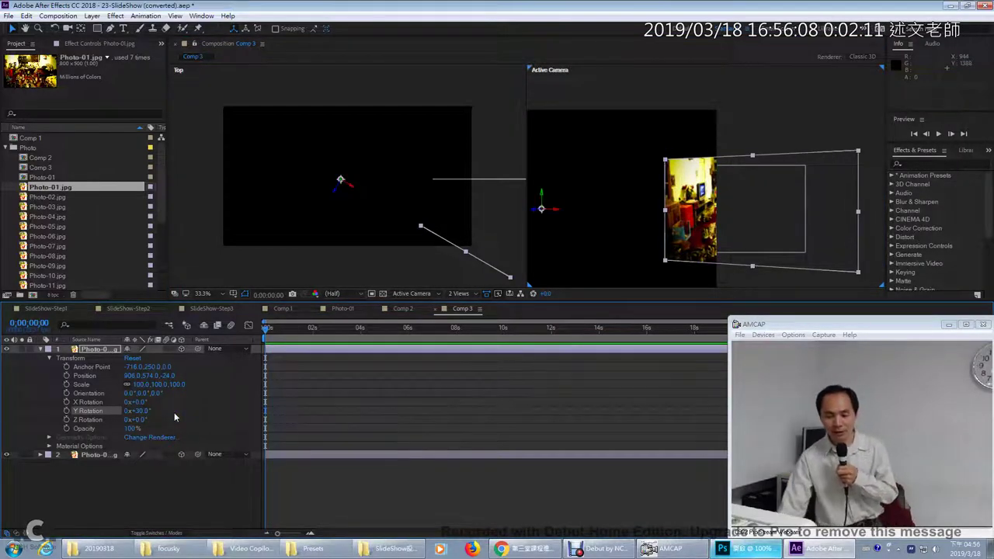
# - Duplicate the 30° photo layer and set the new copy's Y Rotation to 60°
pyautogui.click(91, 351)
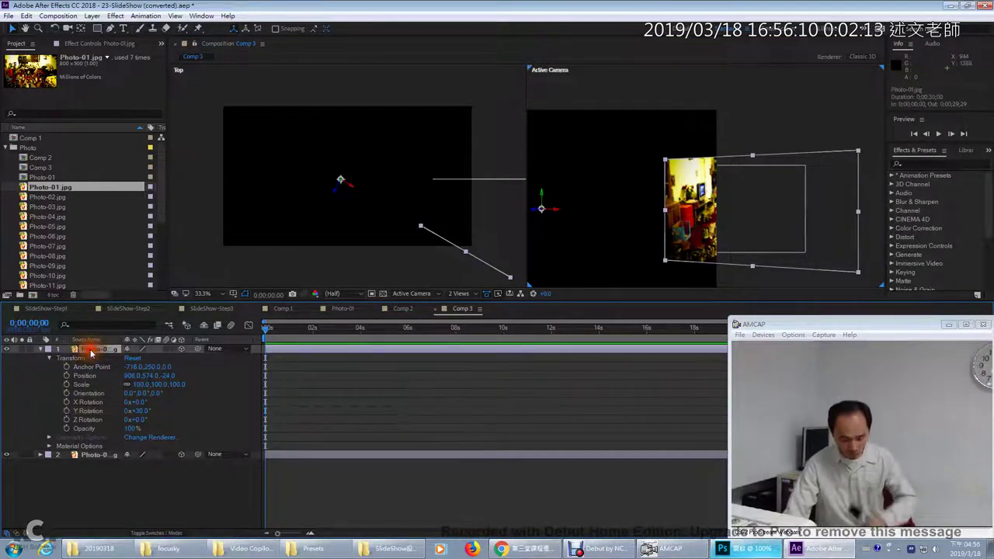
pyautogui.hotkey('ctrl', 'd')
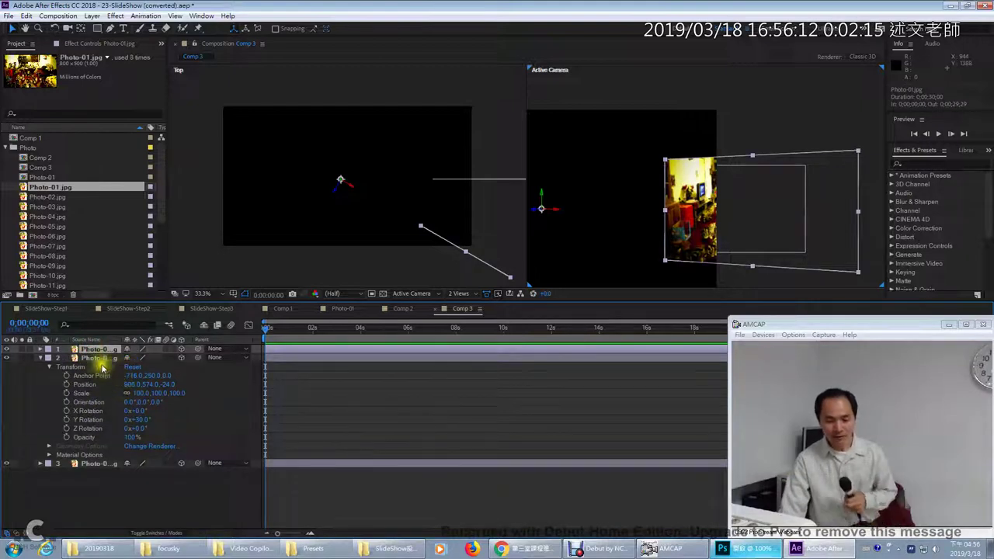
pyautogui.click(40, 349)
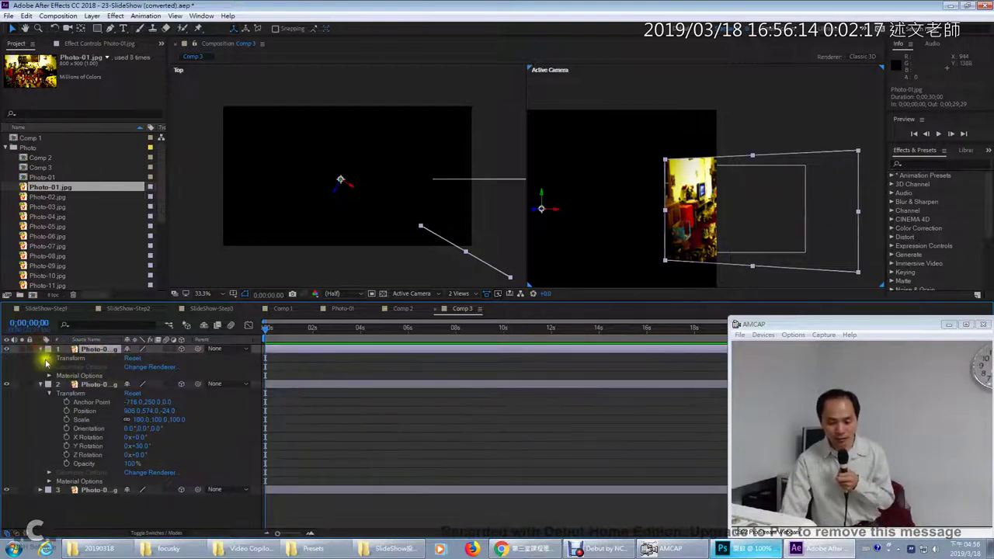
pyautogui.click(105, 373)
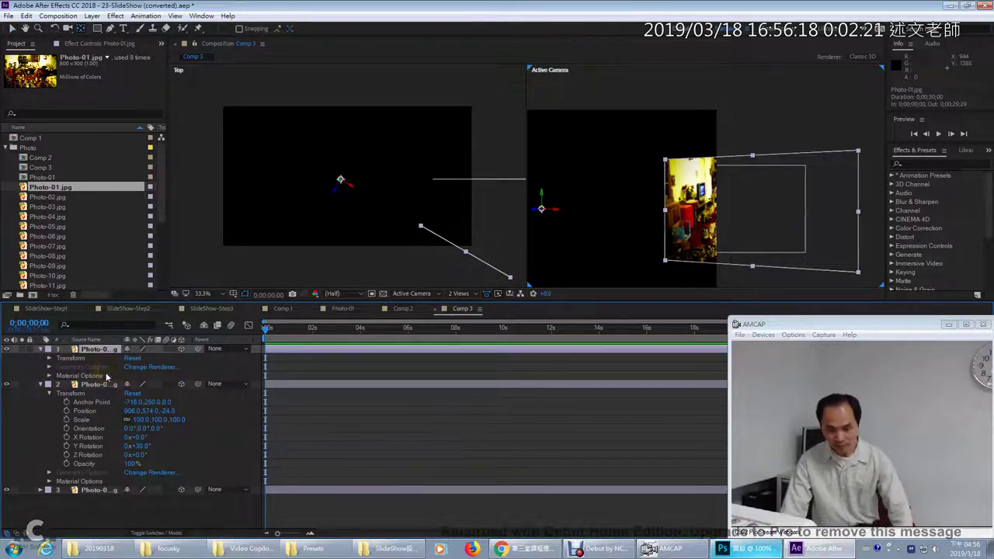
pyautogui.click(95, 373)
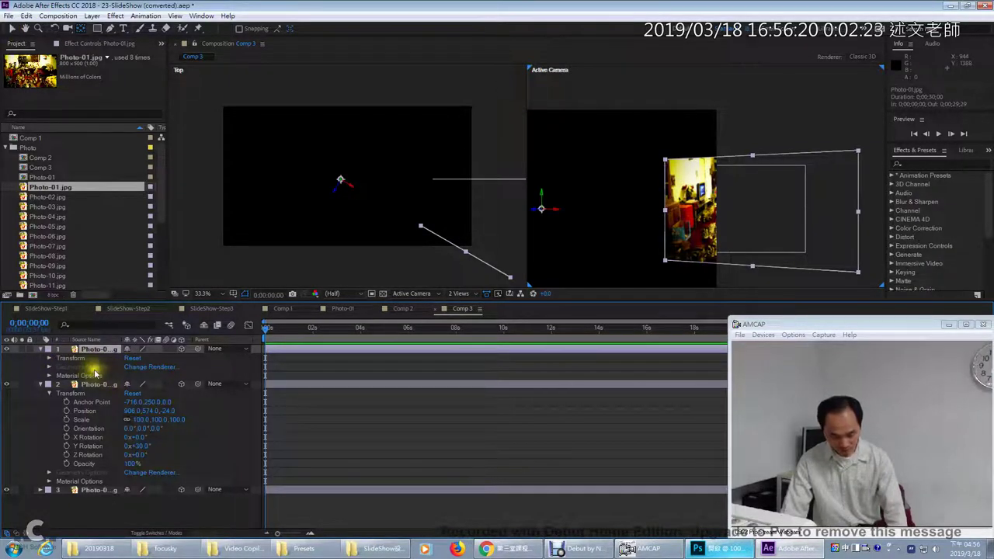
pyautogui.click(49, 358)
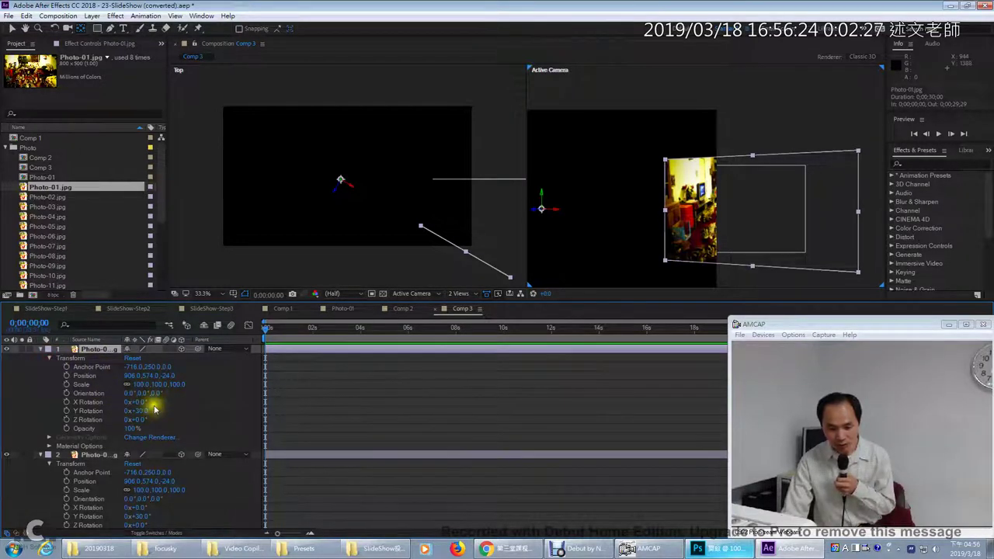
pyautogui.click(142, 411)
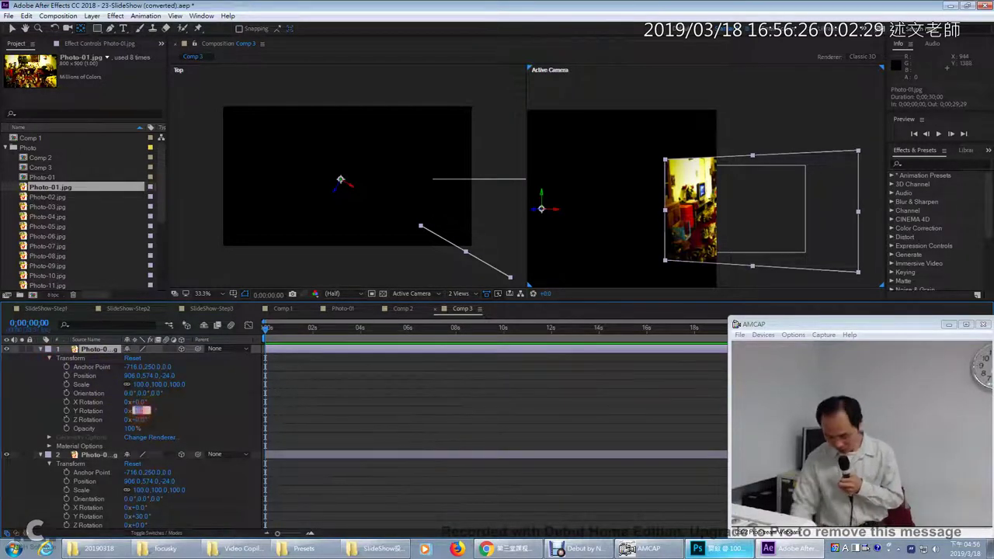
pyautogui.press('Return')
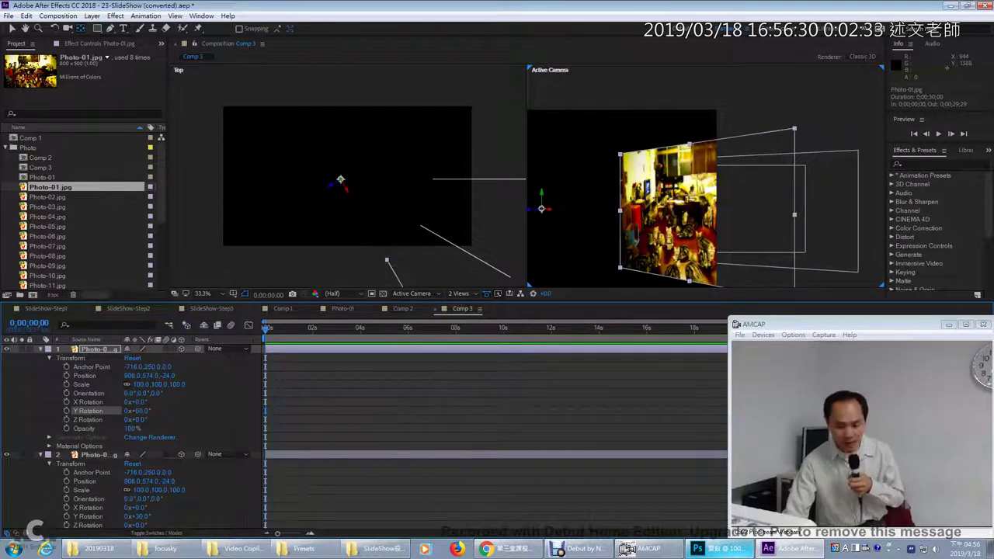
# - Duplicate the 60° photo layer and set the new copy's Y Rotation to 90°
pyautogui.click(97, 351)
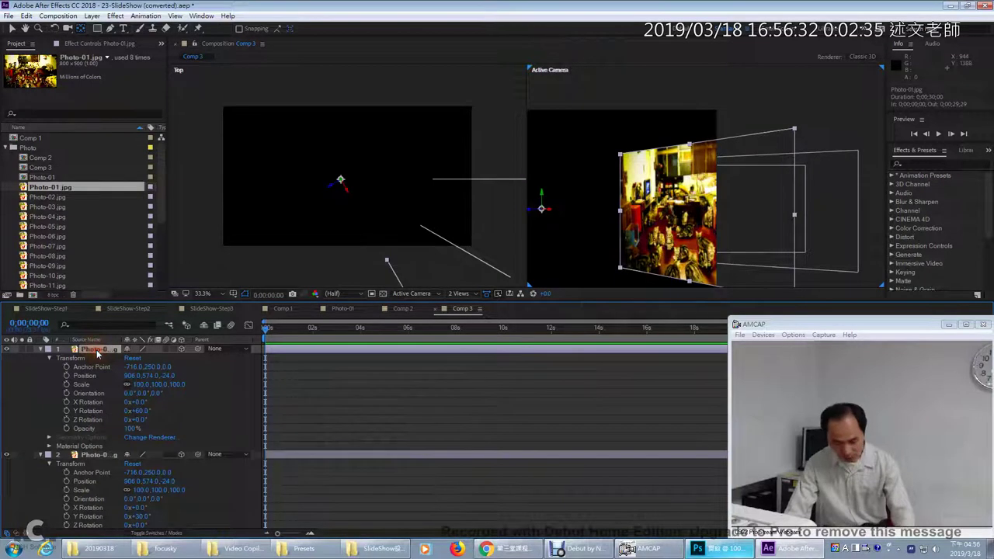
pyautogui.hotkey('ctrl', 'd')
pyautogui.click(41, 349)
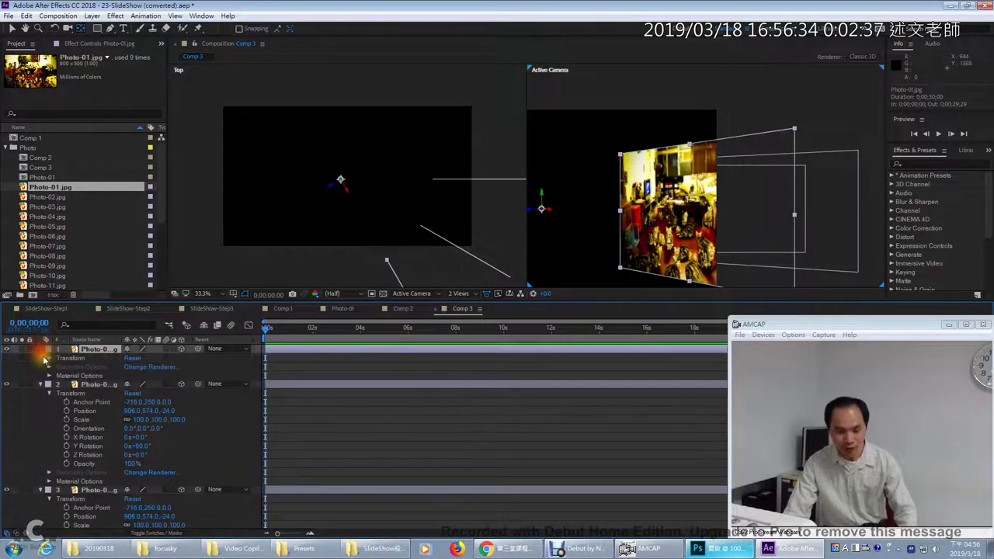
pyautogui.click(48, 358)
pyautogui.click(143, 411)
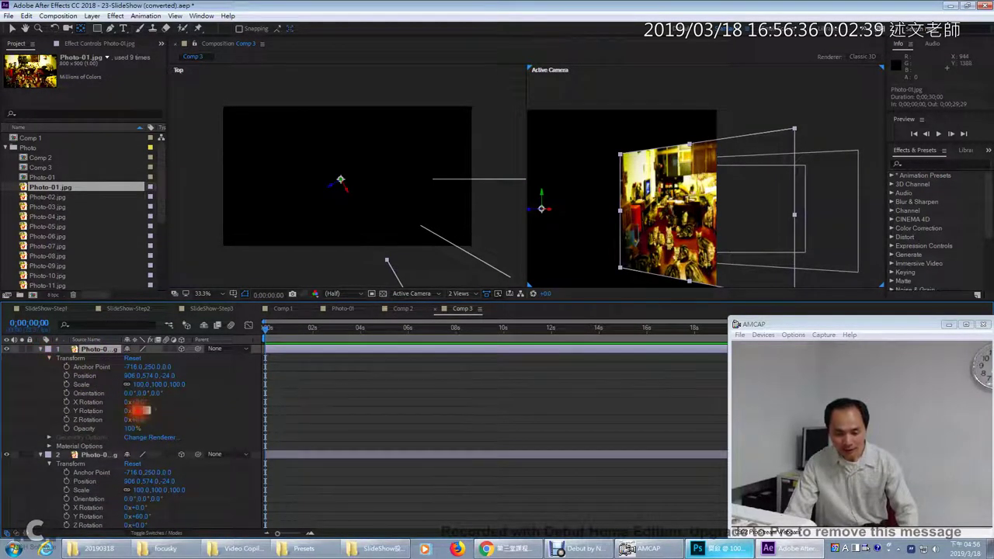
pyautogui.press('Return')
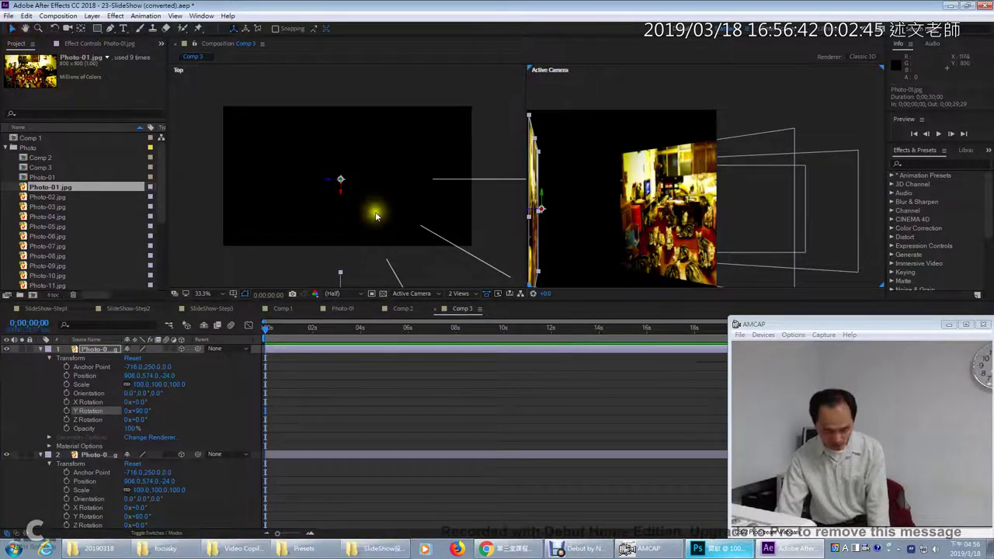
# - Add a two-node camera with the 50mm preset to Comp 3
pyautogui.moveTo(366, 226); pyautogui.dragTo(318, 160)
pyautogui.scroll(-1, 313, 154)
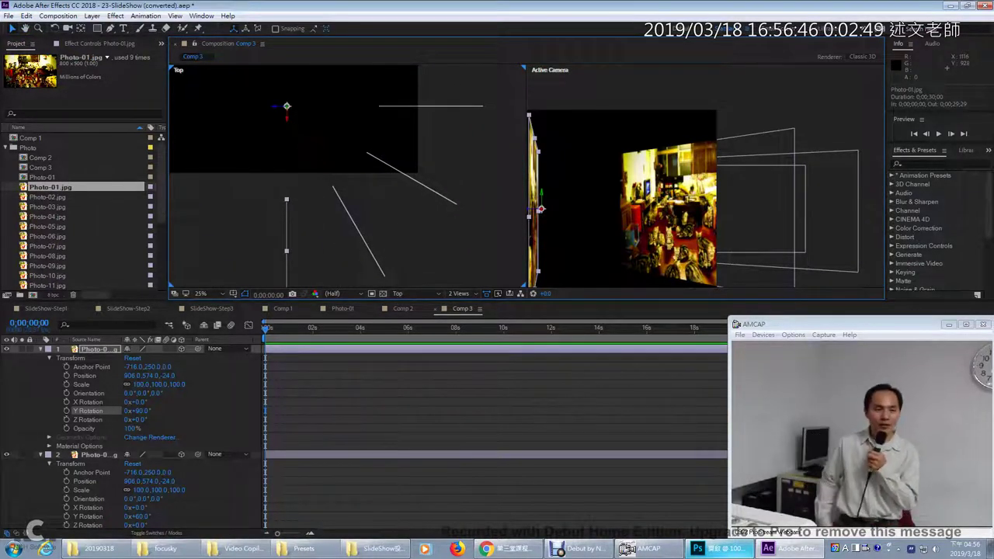
pyautogui.scroll(-1, 622, 219)
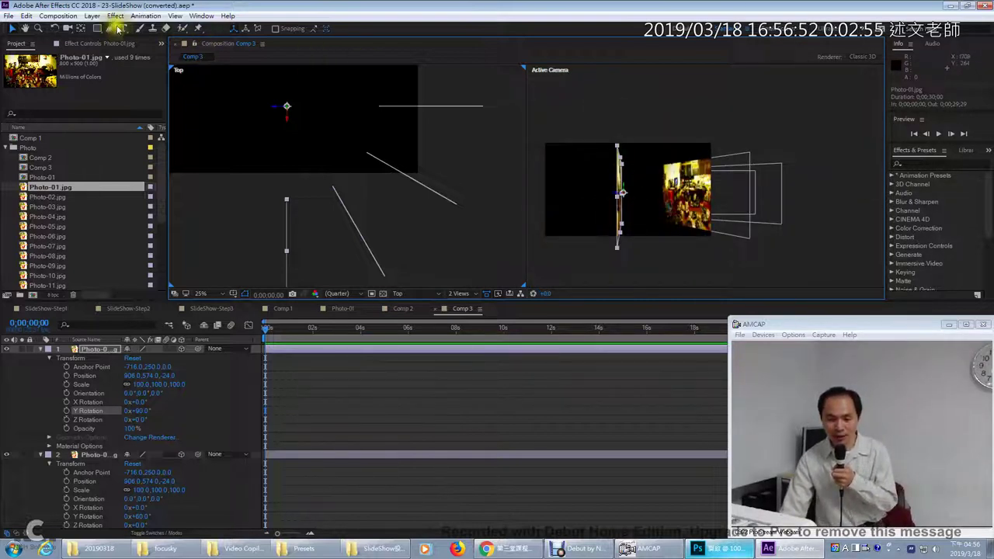
pyautogui.click(93, 17)
pyautogui.moveTo(104, 25)
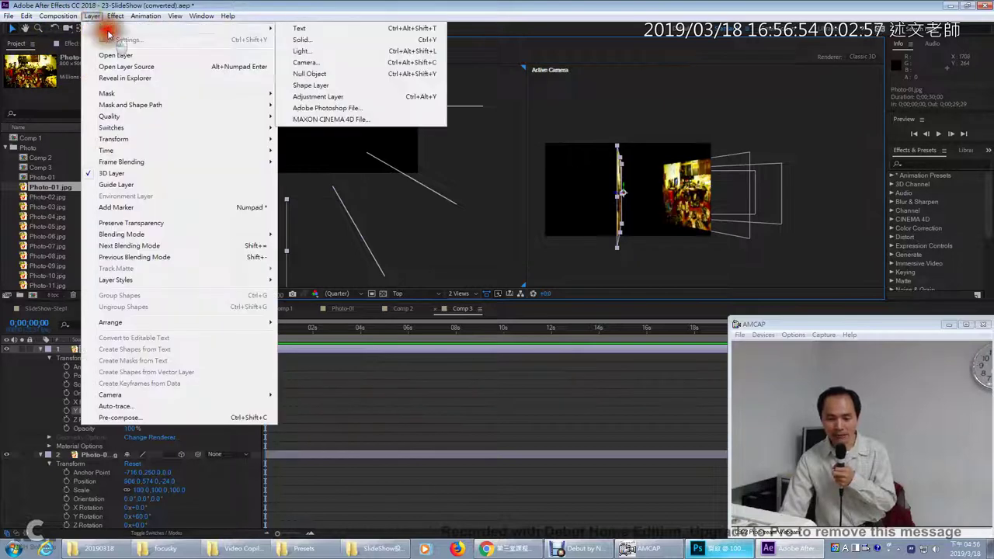
pyautogui.click(304, 62)
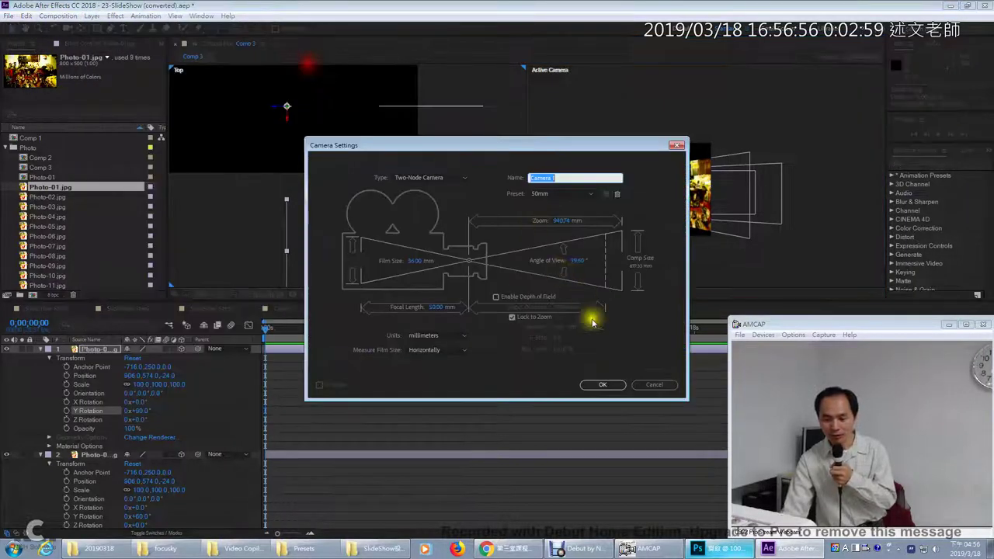
pyautogui.click(595, 381)
# - Move the camera about 1490 px back from the photos in the Top view and deselect it
pyautogui.press(',')
pyautogui.press(',')
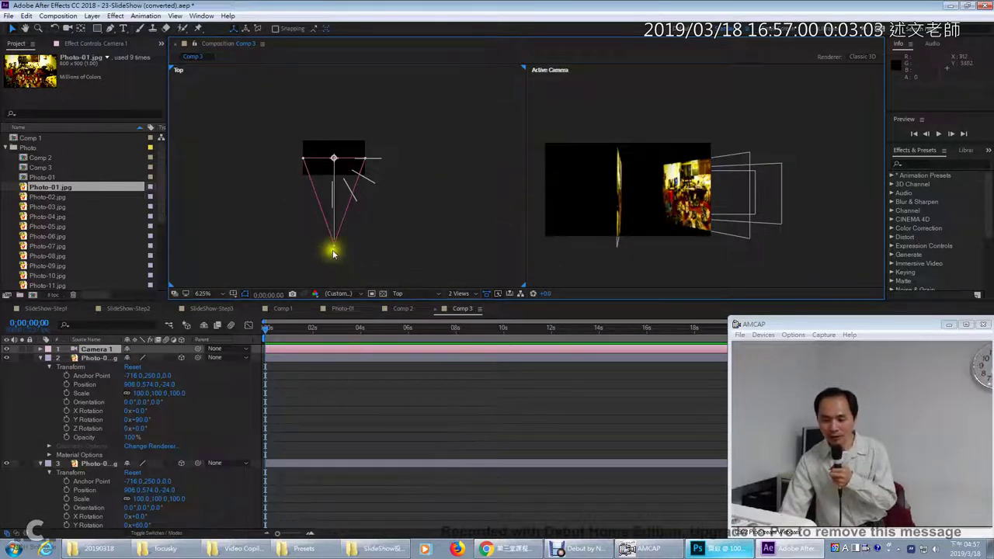
pyautogui.moveTo(335, 250); pyautogui.dragTo(333, 292)
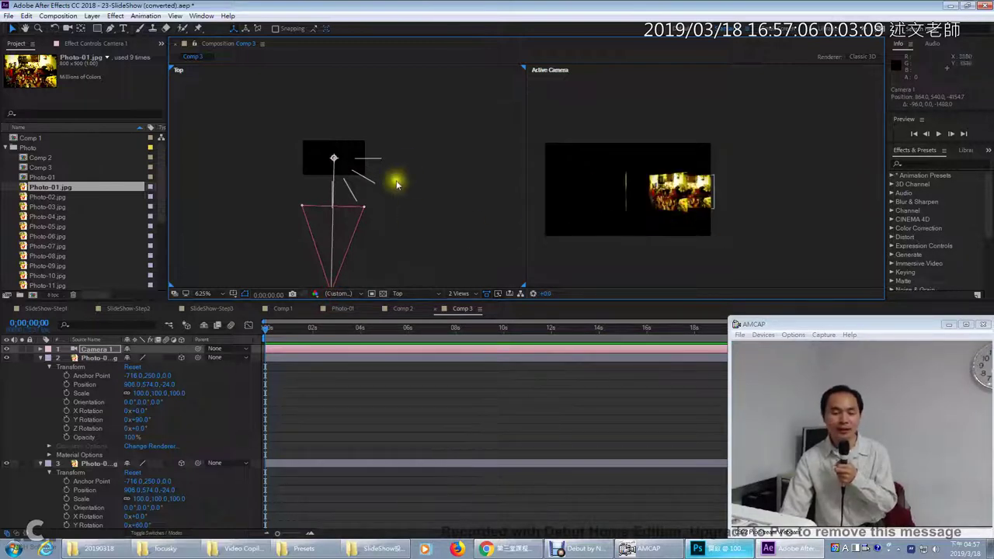
pyautogui.click(283, 142)
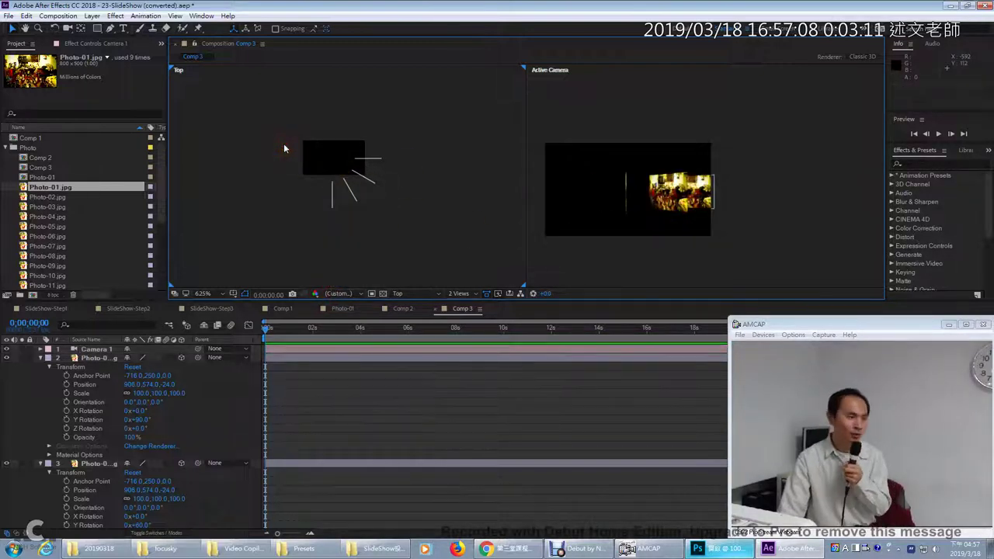
pyautogui.click(284, 143)
# - Add a null object to Comp 3
pyautogui.press('.')
pyautogui.press('.')
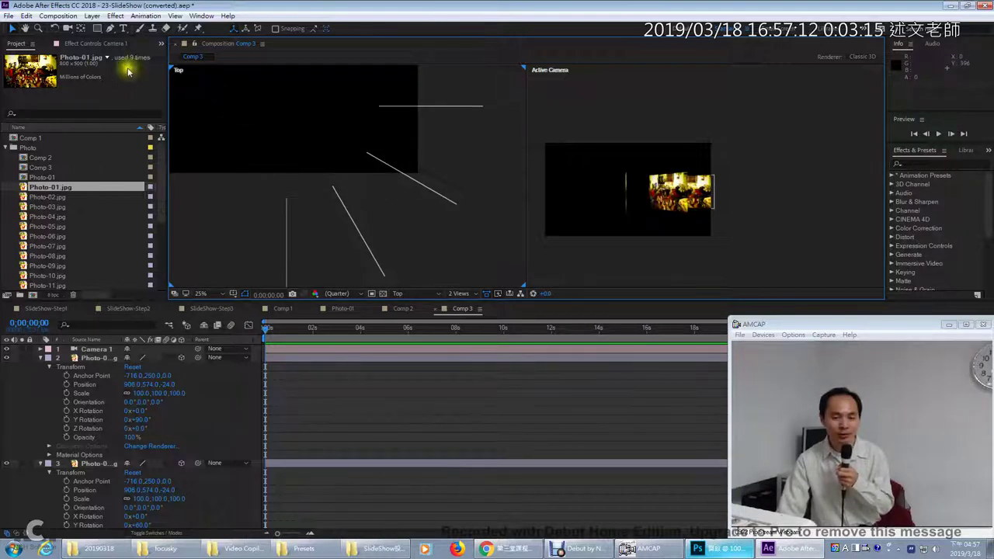
pyautogui.click(93, 17)
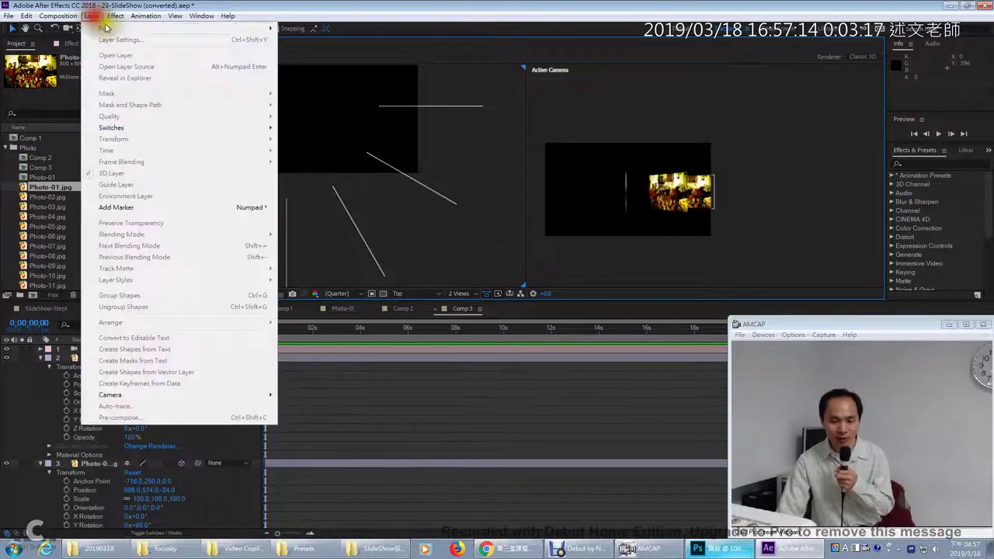
pyautogui.moveTo(268, 28)
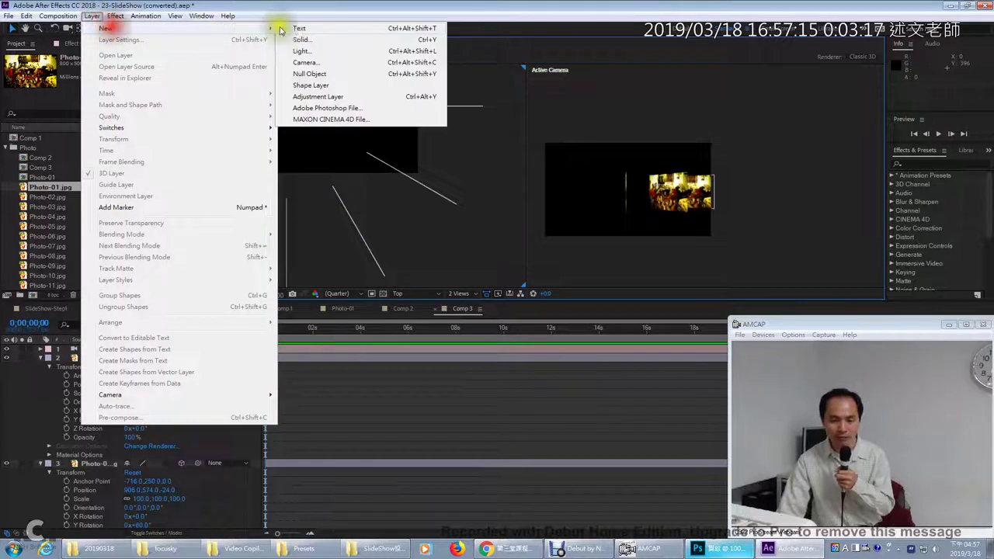
pyautogui.click(311, 74)
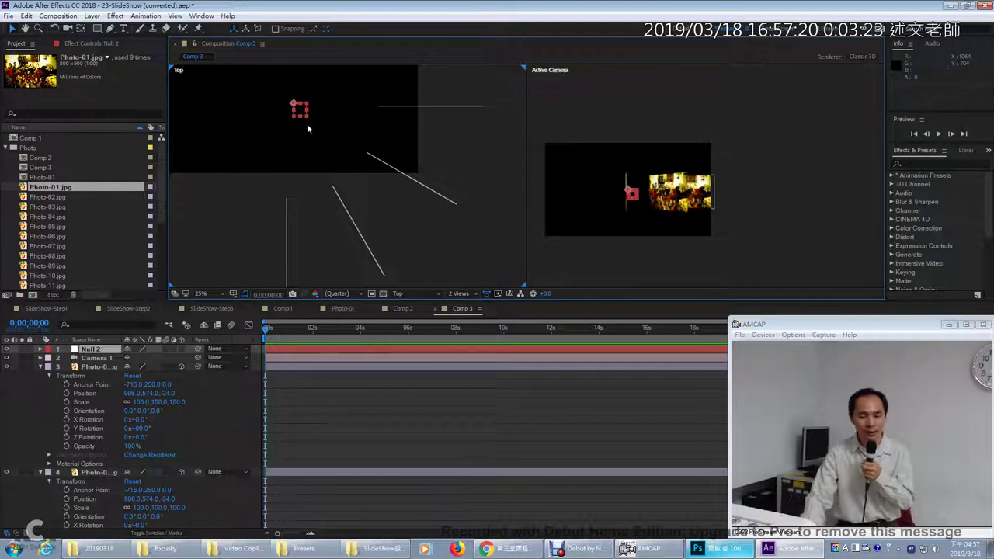
# - Make the null a 3D layer and copy the top photo layer's anchor point, -716, 250, 0, onto it
pyautogui.click(399, 109)
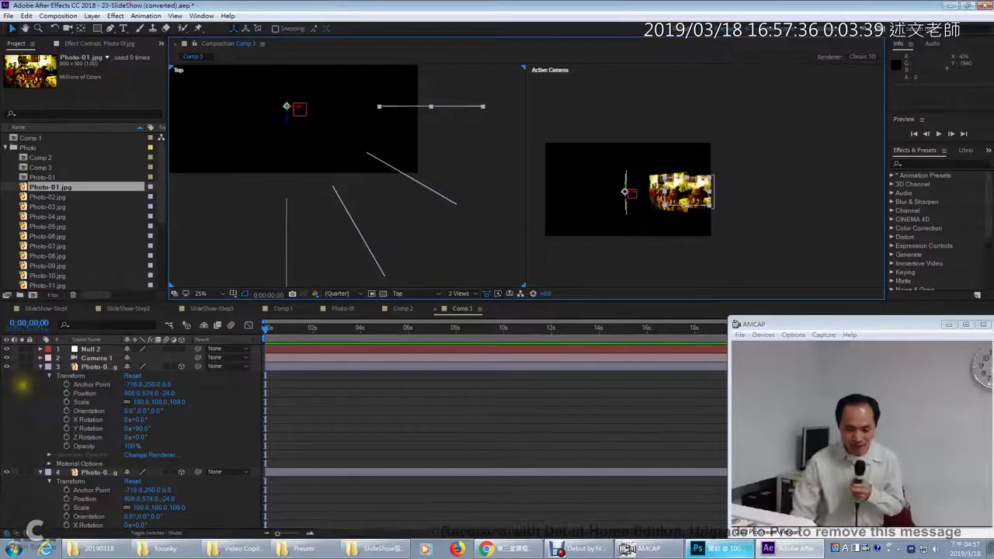
pyautogui.click(88, 385)
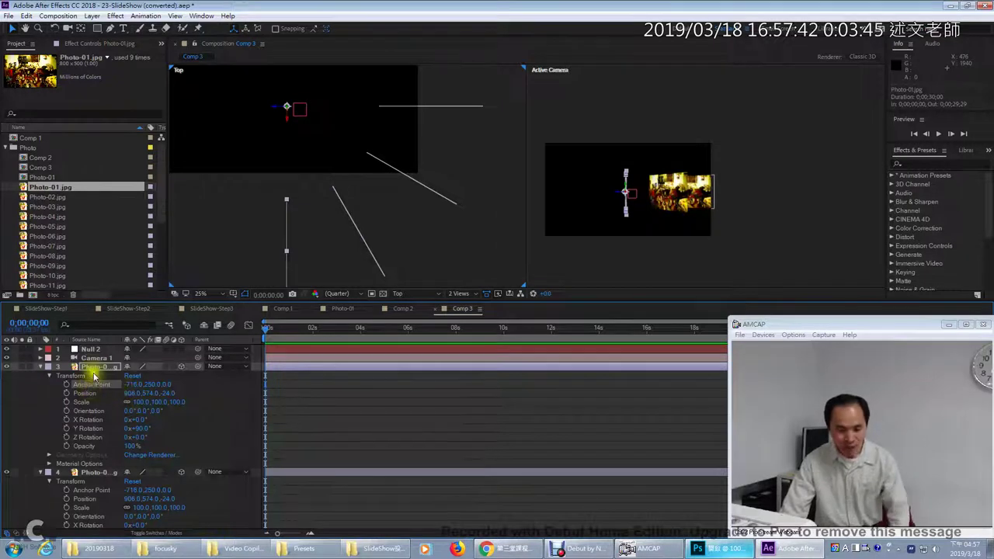
pyautogui.click(90, 349)
pyautogui.click(41, 349)
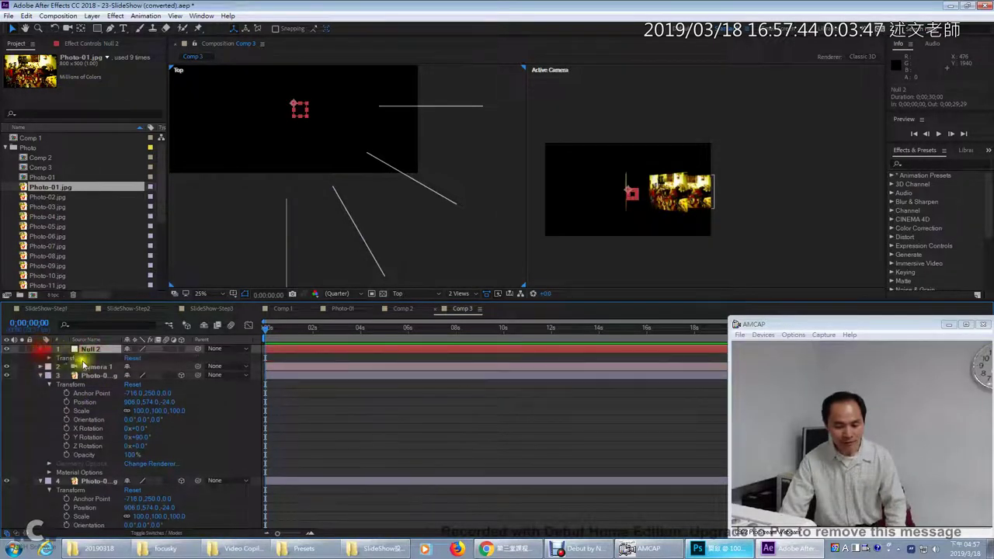
pyautogui.click(49, 358)
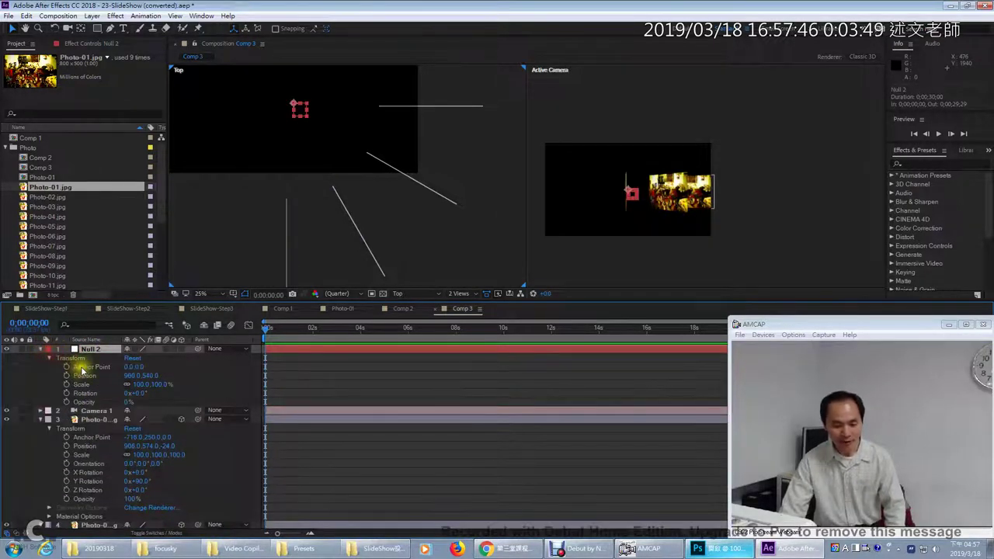
pyautogui.click(182, 349)
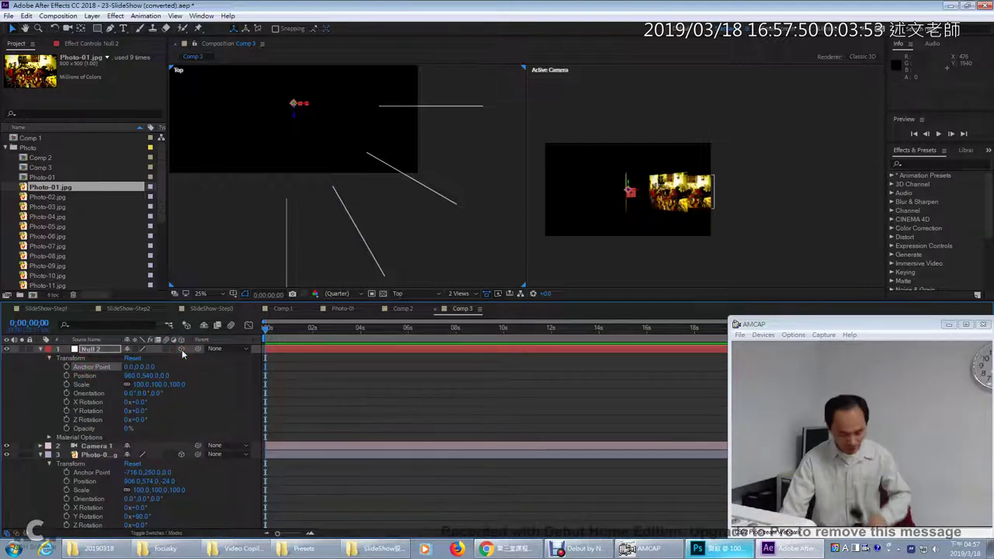
pyautogui.hotkey('ctrl', 'v')
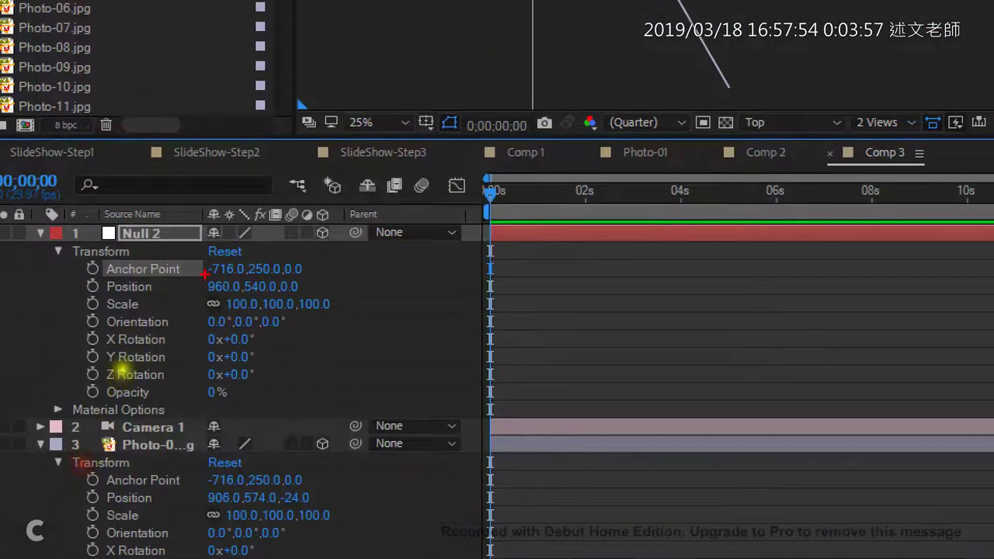
pyautogui.moveTo(199, 262); pyautogui.dragTo(221, 251)
pyautogui.moveTo(191, 469)
pyautogui.mouseDown()
pyautogui.moveTo(199, 491)
pyautogui.moveTo(226, 442)
pyautogui.mouseUp()
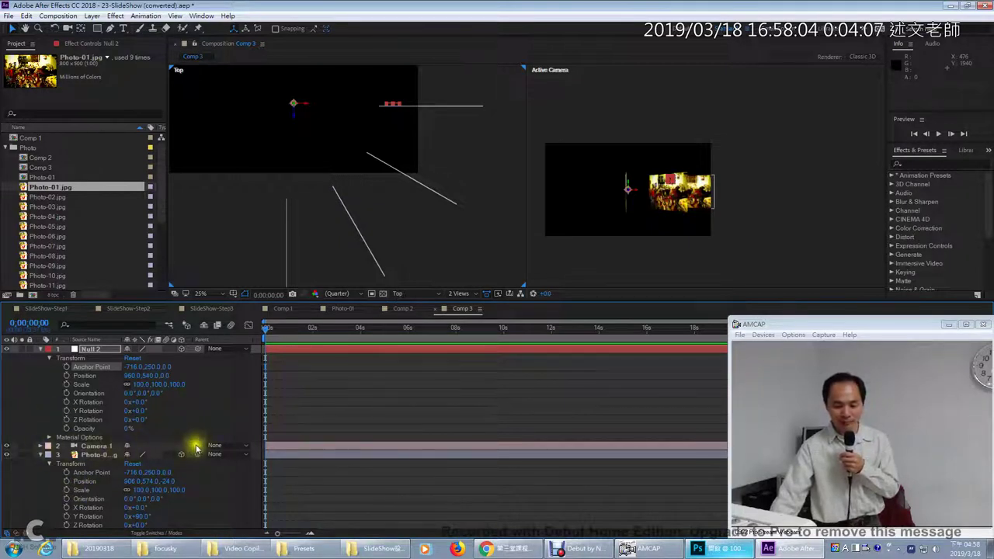
pyautogui.moveTo(198, 447); pyautogui.dragTo(99, 351)
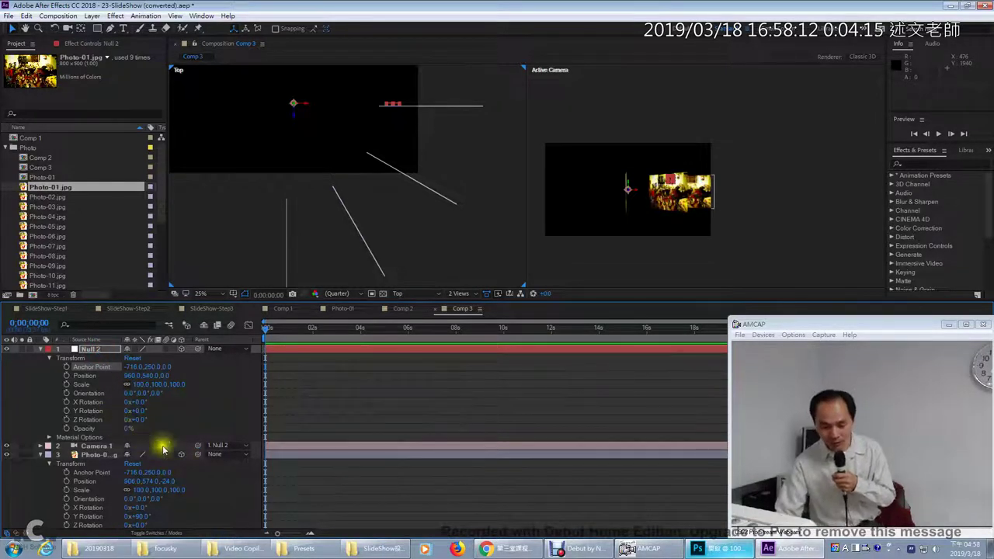
pyautogui.click(214, 447)
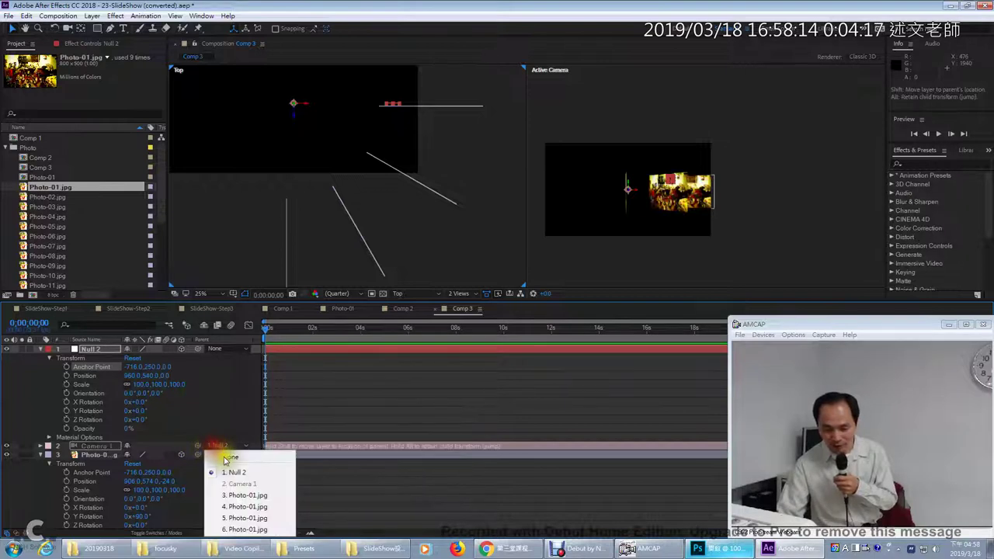
pyautogui.click(227, 456)
pyautogui.click(43, 448)
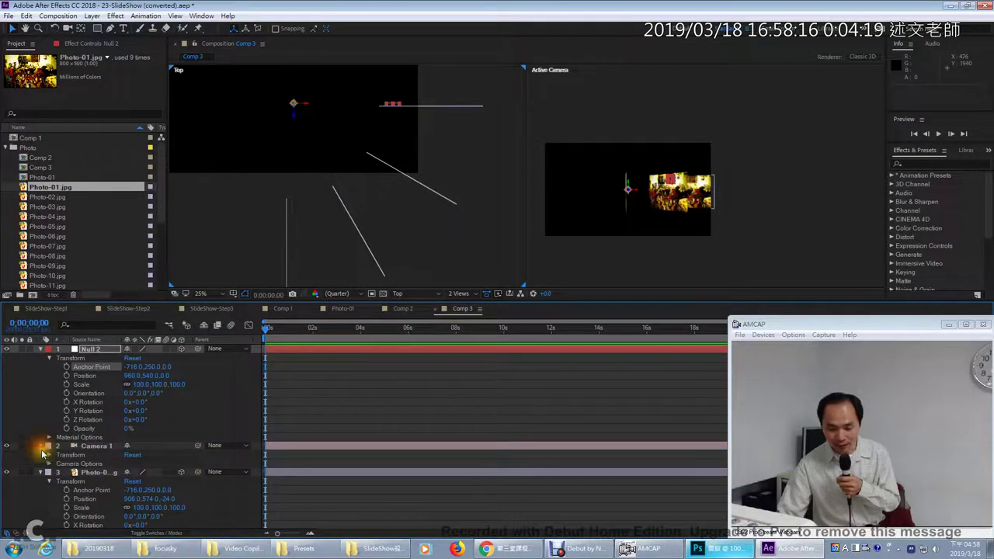
pyautogui.click(42, 448)
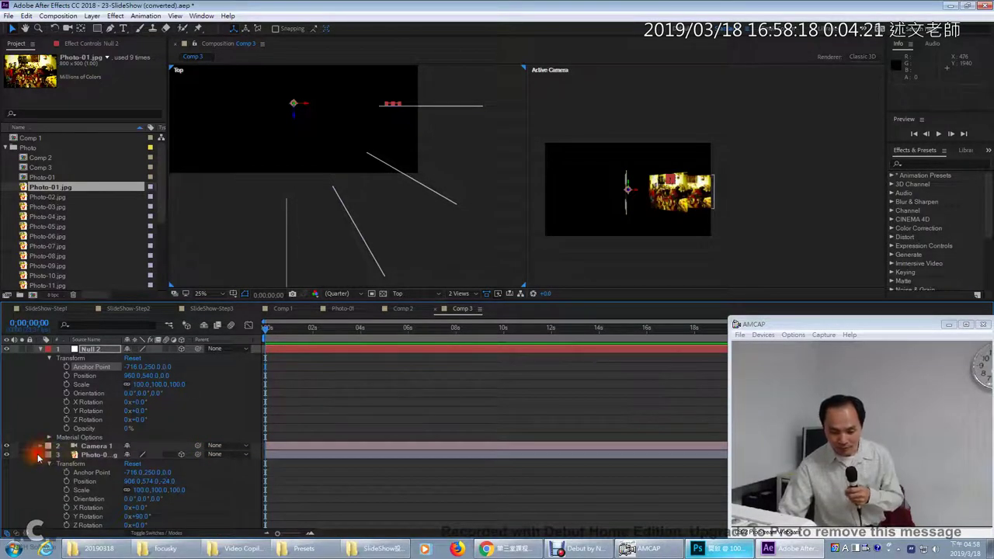
# - Collapse the photo layers' properties and parent all four Photo-01.jpg layers to Null 2
pyautogui.hotkey('ctrl', 'd')
pyautogui.hotkey('ctrl', 'd')
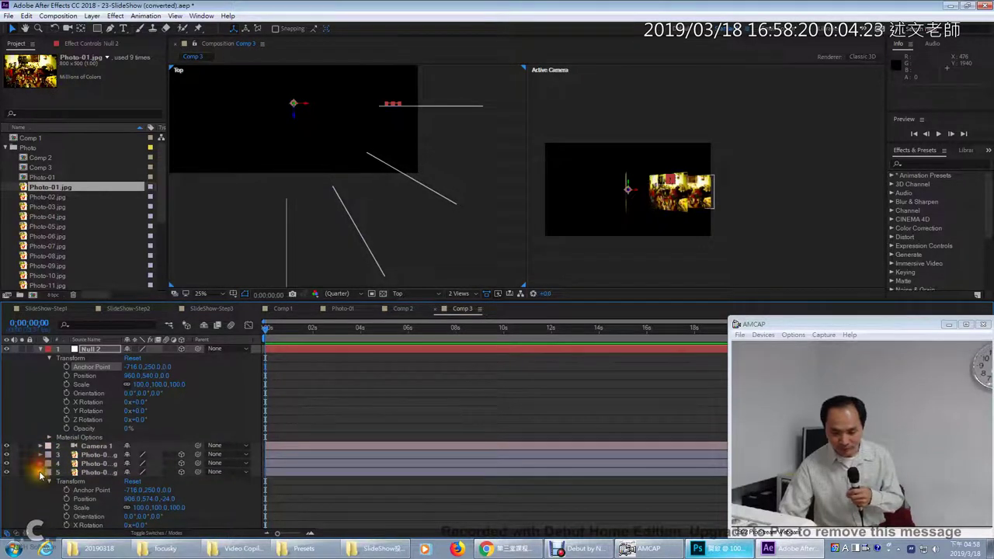
pyautogui.click(41, 472)
pyautogui.click(88, 454)
pyautogui.keyDown('shift'); pyautogui.click(97, 481); pyautogui.keyUp('shift')
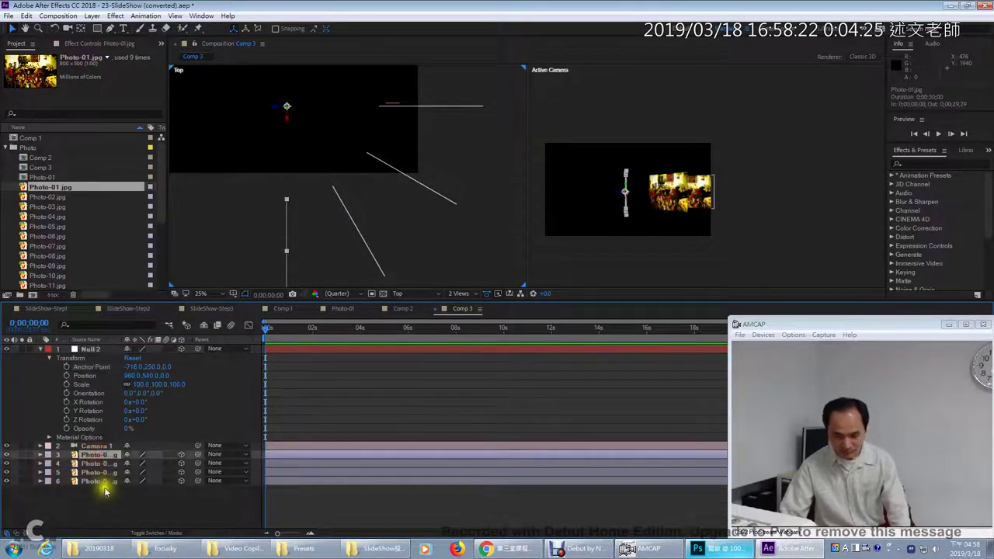
pyautogui.moveTo(181, 472); pyautogui.dragTo(97, 350)
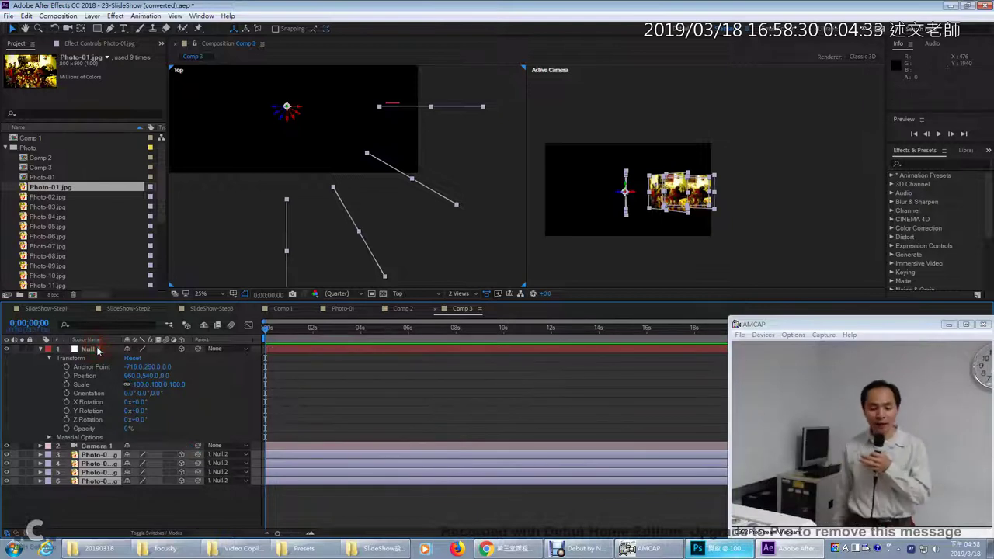
# - Set the Y value of the null's Orientation to 48° to turn the parented photos around it
pyautogui.click(98, 350)
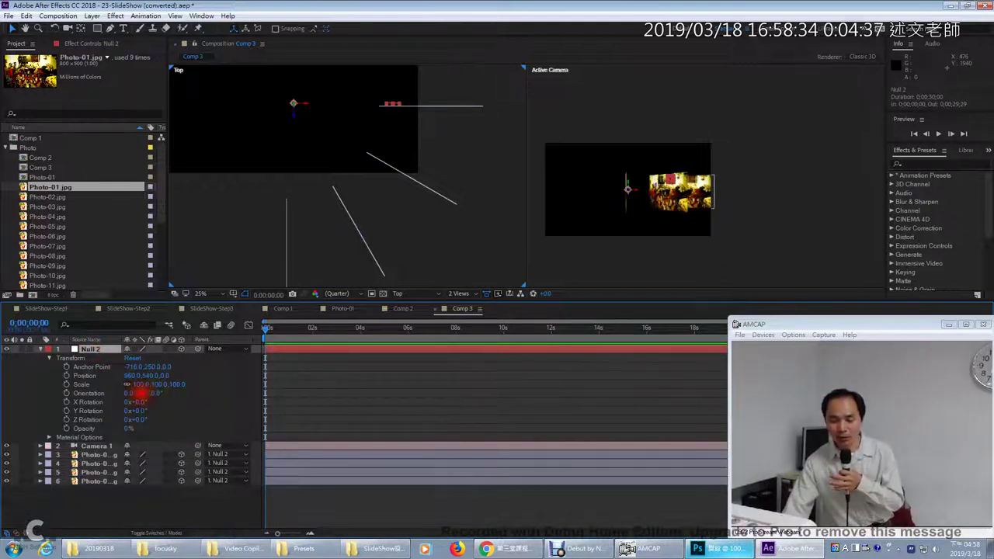
pyautogui.moveTo(144, 394)
pyautogui.mouseDown()
pyautogui.moveTo(210, 384)
pyautogui.moveTo(121, 396)
pyautogui.moveTo(160, 395)
pyautogui.mouseUp()
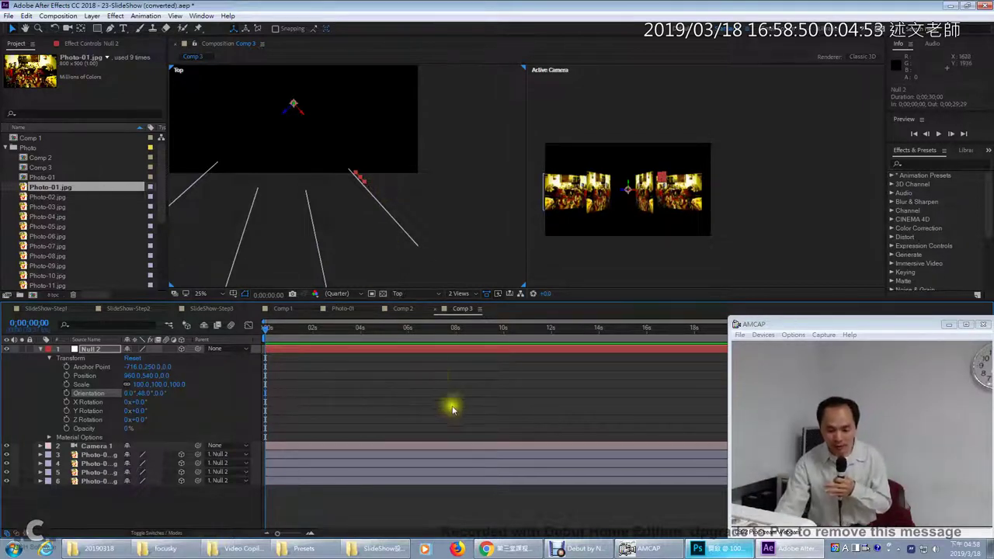
# - Switch to the course page in Chrome and collapse the third lesson's unit list
pyautogui.click(505, 549)
pyautogui.click(77, 11)
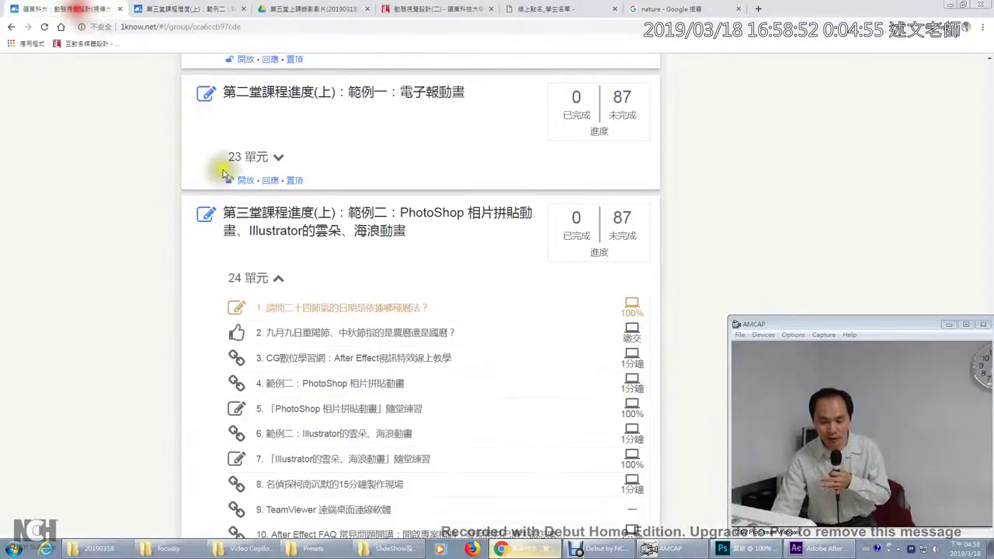
pyautogui.click(267, 280)
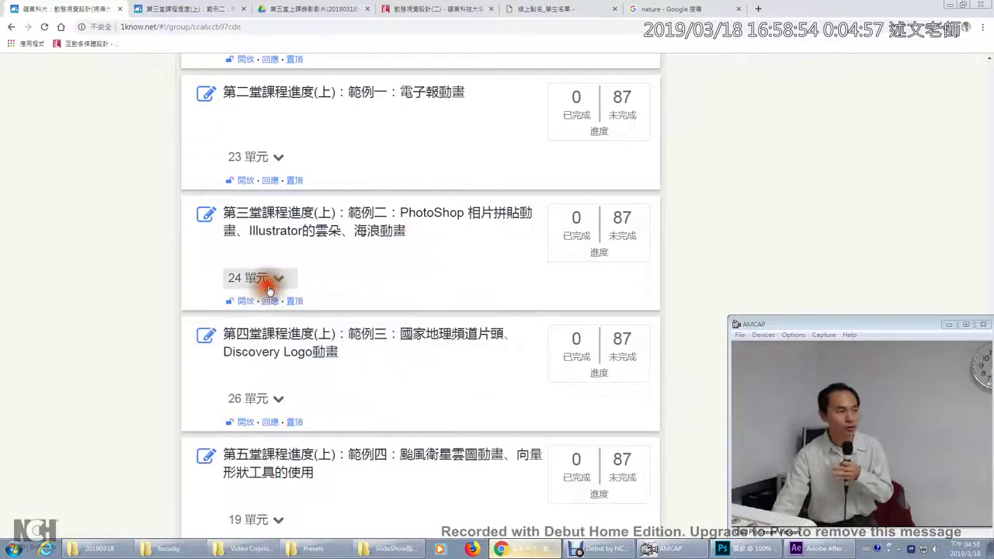
# - Return to After Effects and replace the source of the first photo layer, layer 3, with Photo-03.jpg
pyautogui.click(804, 548)
pyautogui.click(48, 206)
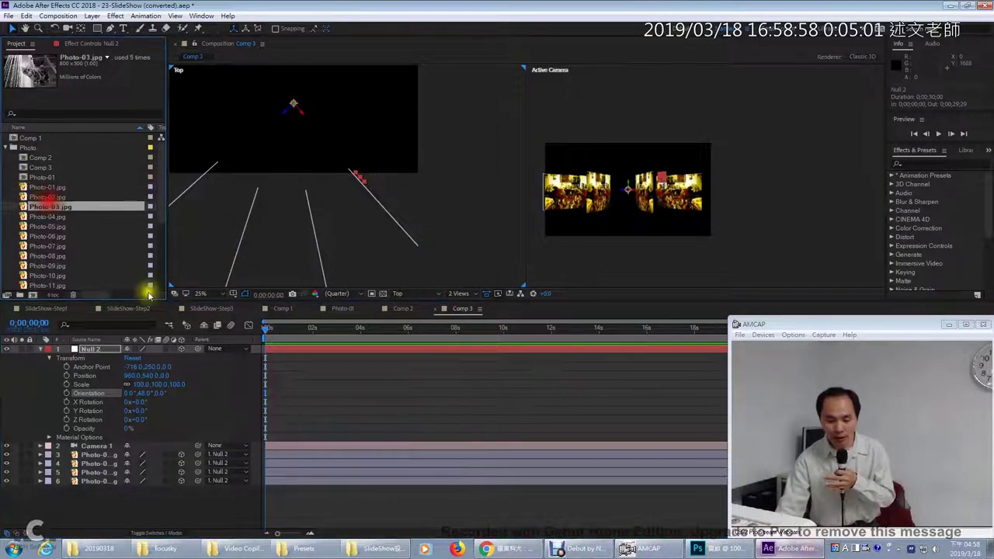
pyautogui.click(148, 519)
pyautogui.click(100, 455)
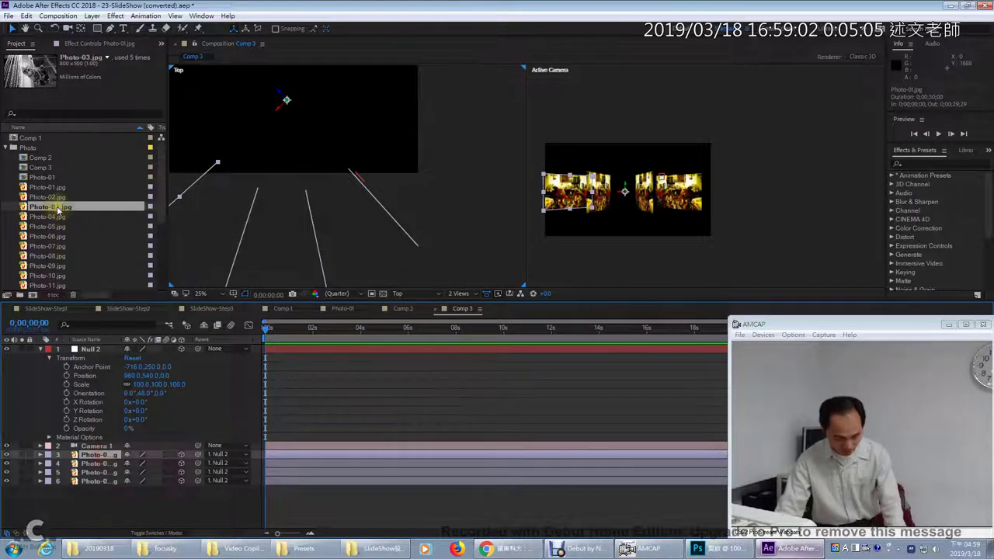
pyautogui.moveTo(58, 210); pyautogui.dragTo(99, 457)
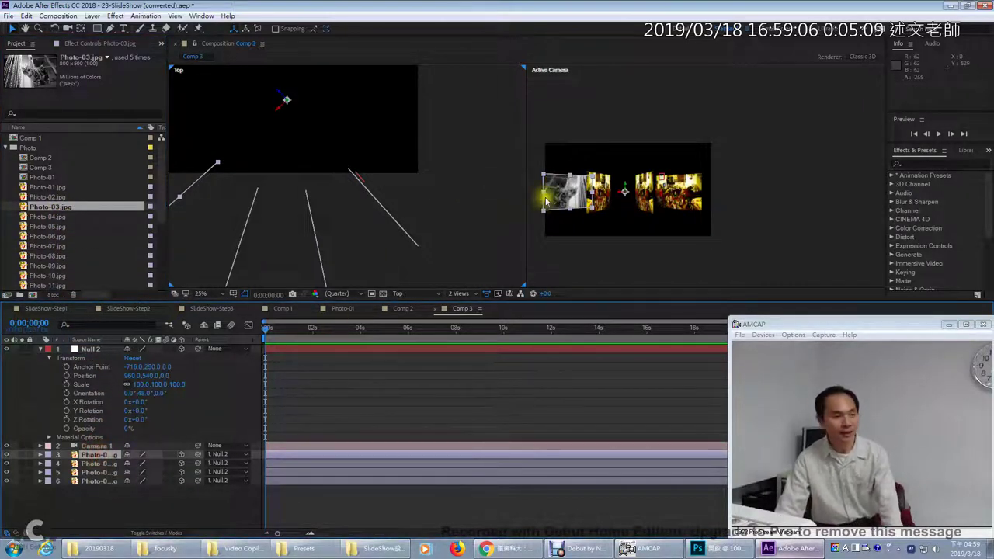
# - Replace the sources of photo layers 4, 5 and 6 with Photo-05.jpg, Photo-09.jpg and Photo-11.jpg respectively
pyautogui.click(99, 462)
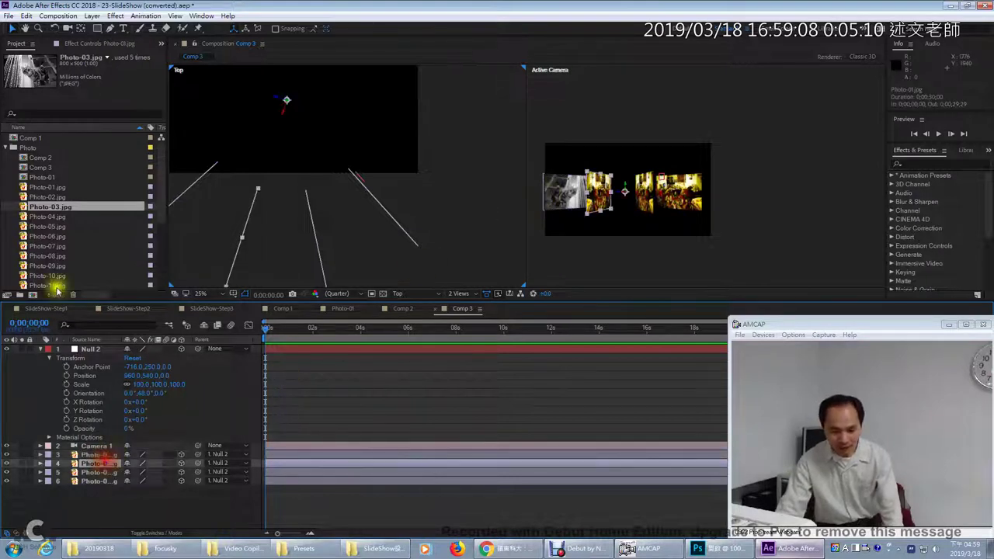
pyautogui.click(60, 225)
pyautogui.moveTo(54, 230); pyautogui.dragTo(102, 473)
pyautogui.click(102, 472)
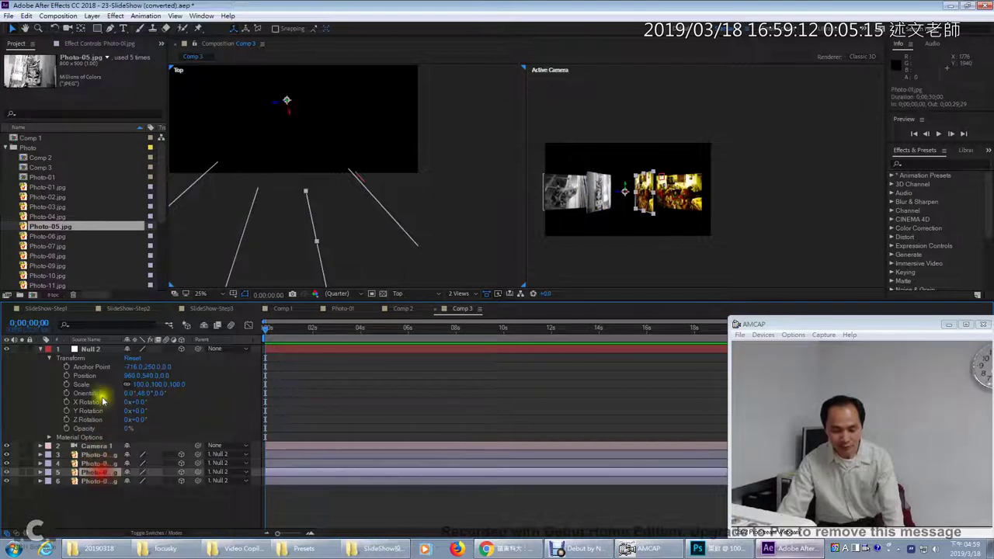
pyautogui.click(62, 266)
pyautogui.moveTo(62, 265); pyautogui.dragTo(100, 472)
pyautogui.click(92, 481)
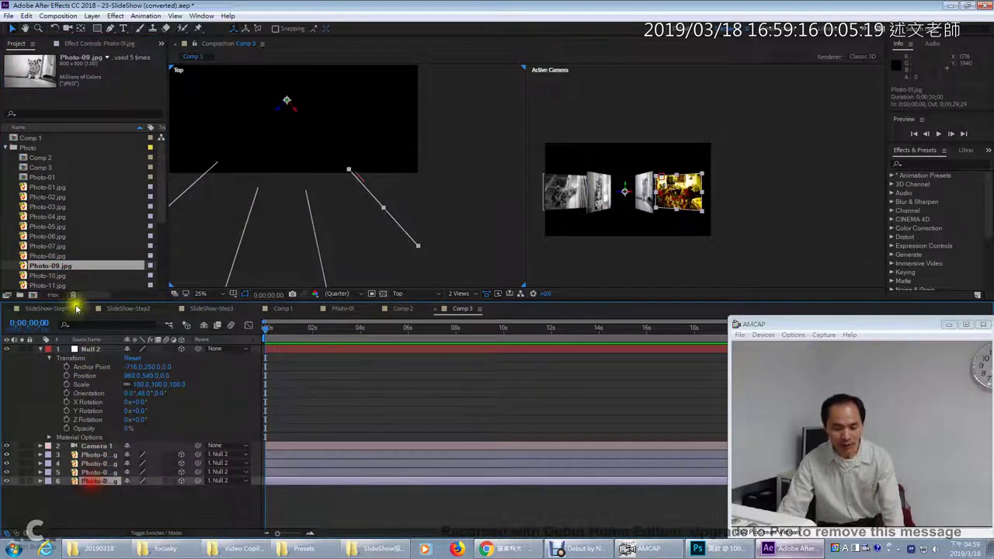
pyautogui.moveTo(50, 285); pyautogui.dragTo(101, 477)
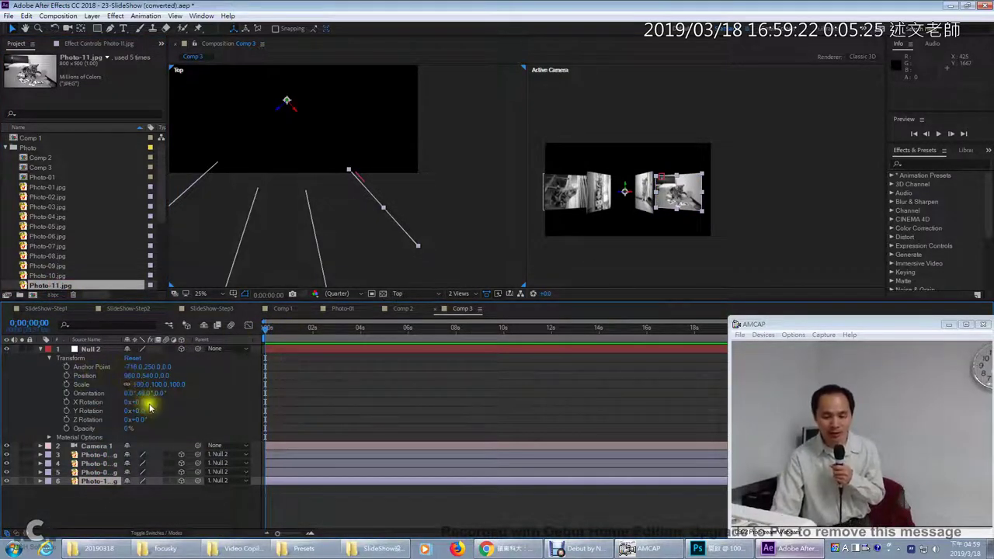
# - Change Null 2's Orientation to 6°, 20°, 0° to tilt and turn the whole ring of photos
pyautogui.moveTo(157, 393)
pyautogui.mouseDown()
pyautogui.moveTo(126, 393)
pyautogui.moveTo(157, 399)
pyautogui.moveTo(138, 400)
pyautogui.mouseUp()
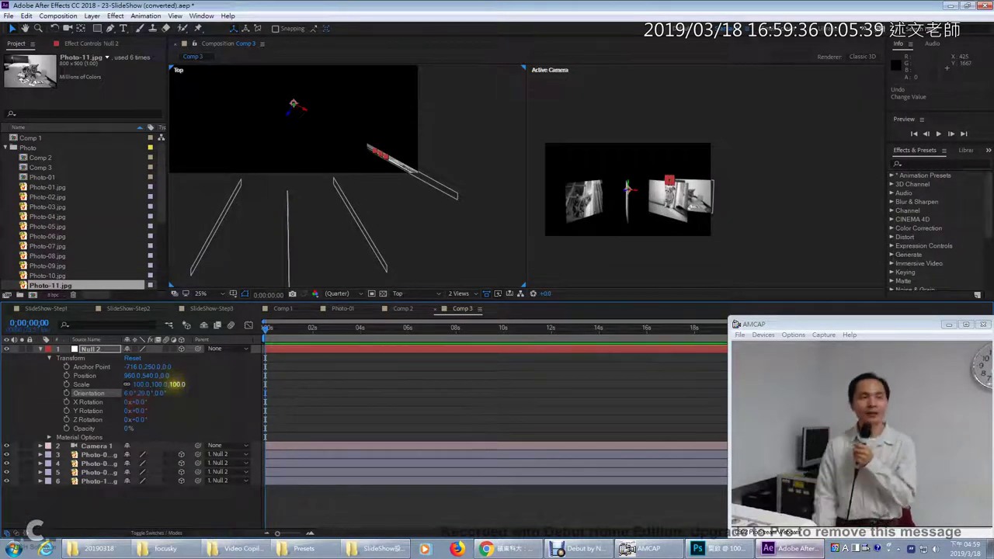